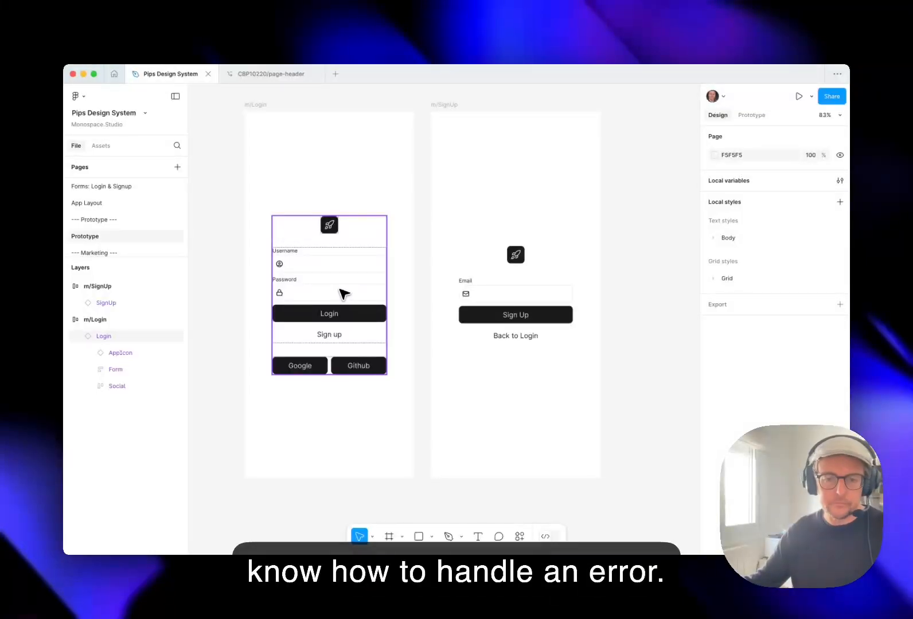
Switch the design file to the Icons page.
left_click(368, 250)
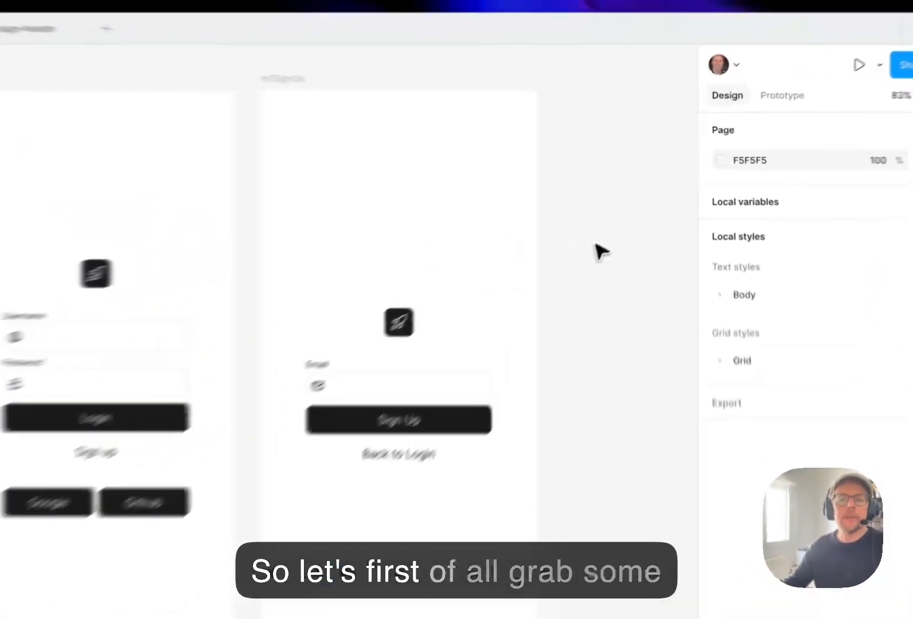
left_click_drag(656, 198, 644, 203)
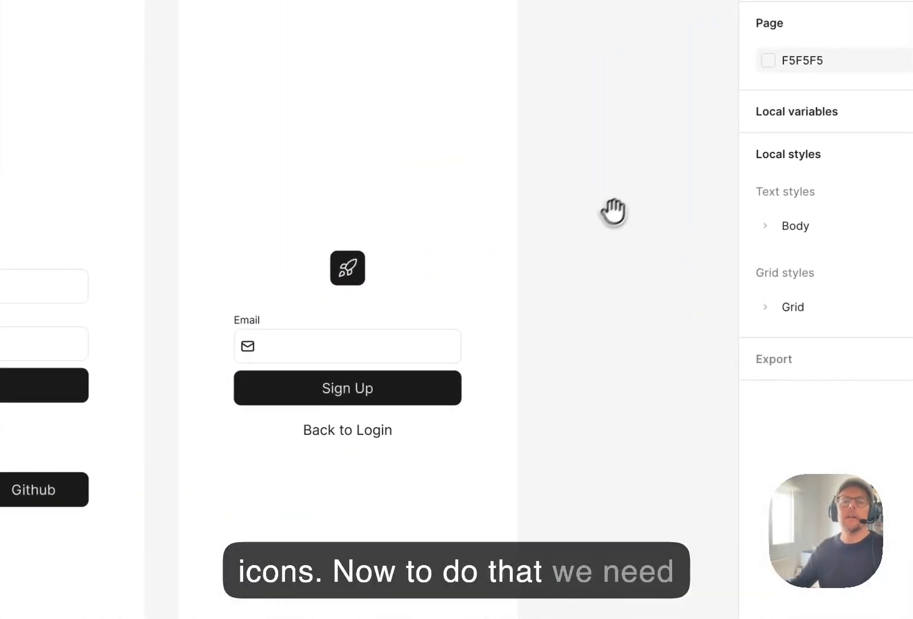
scroll(162, 292, "up", 5)
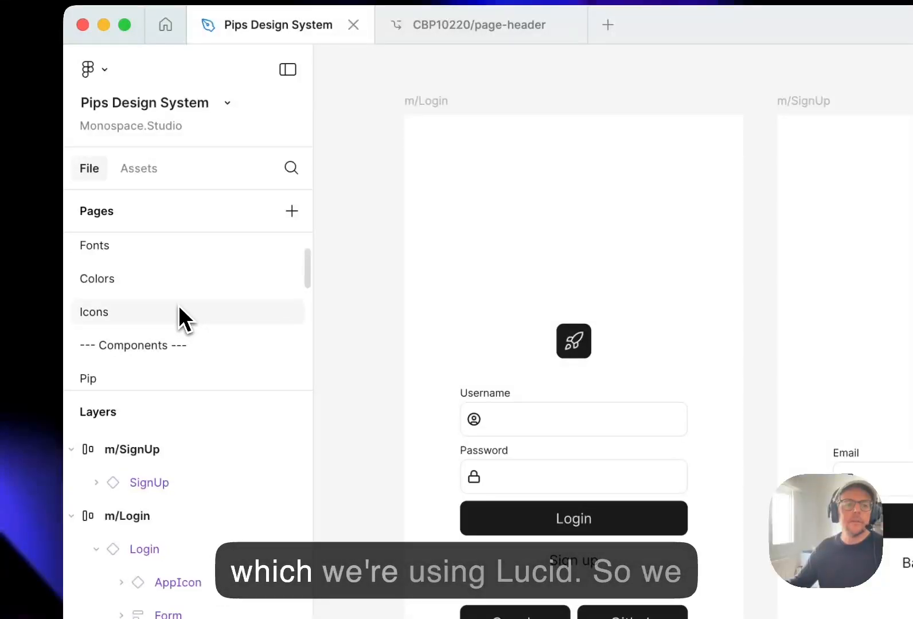
left_click(176, 317)
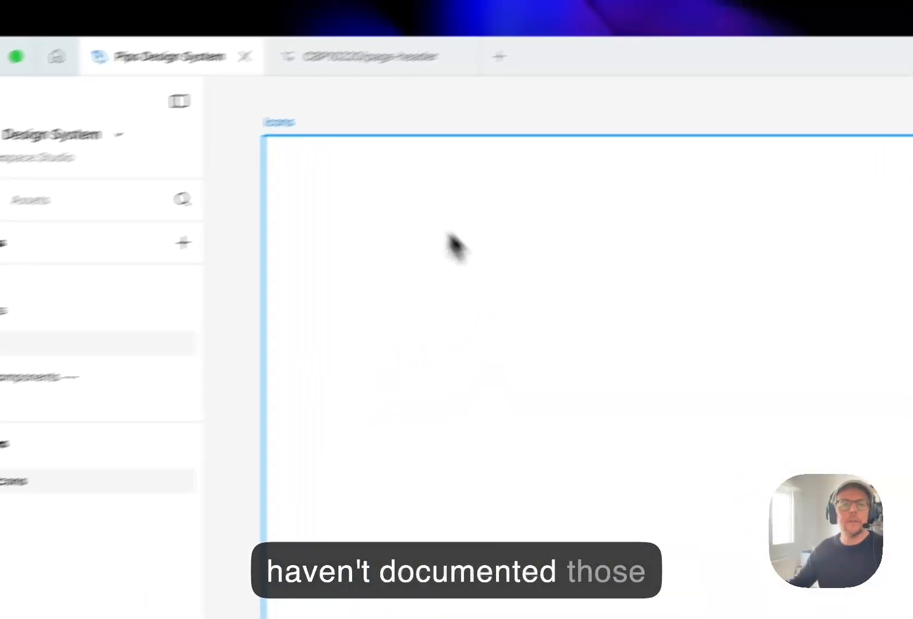
Add an underlined text heading reading "Icons" near the upper-left corner of the Icons frame.
left_click_drag(511, 84, 524, 105)
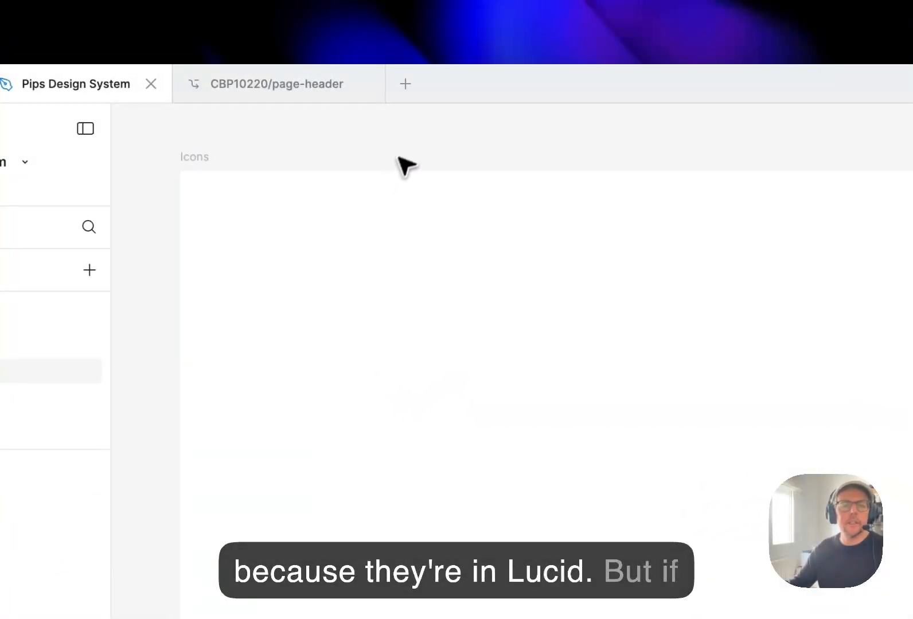
key("f")
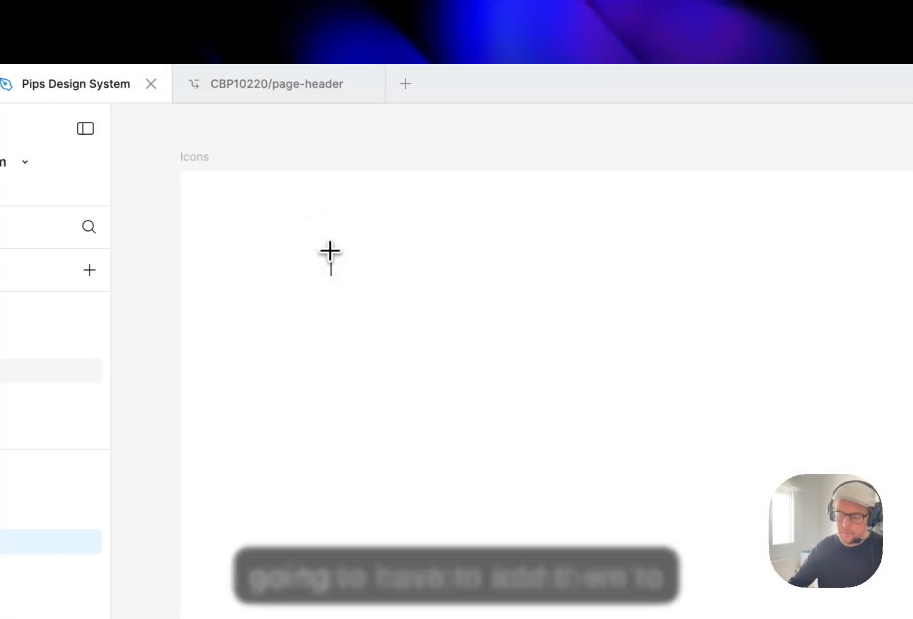
key("super+u")
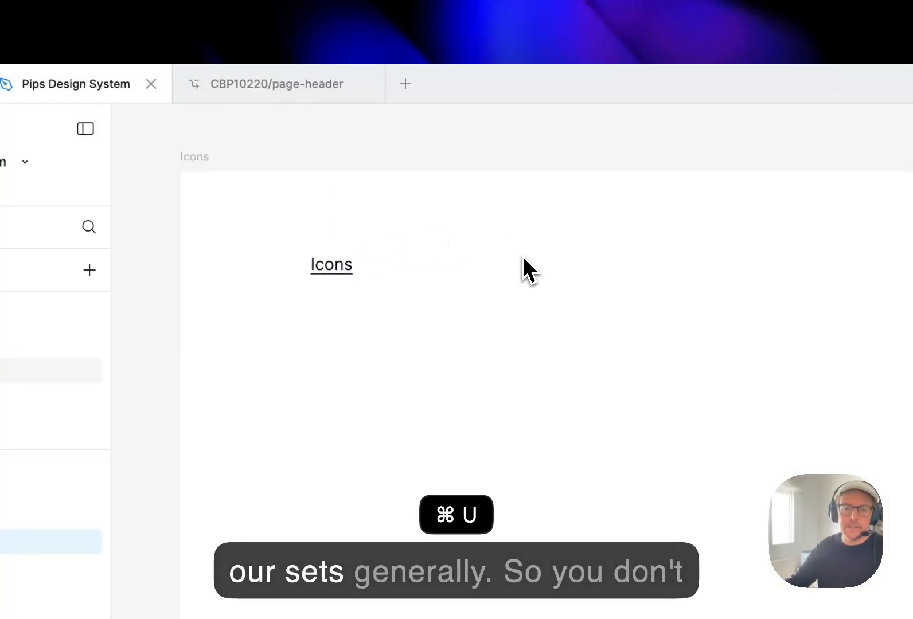
left_click_drag(454, 220, 483, 232)
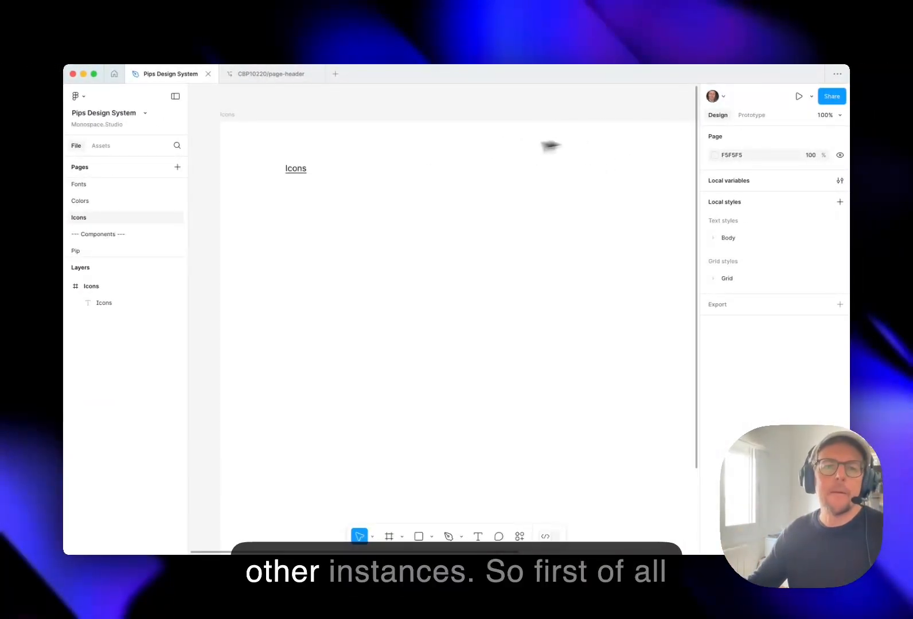
left_click_drag(381, 133, 372, 135)
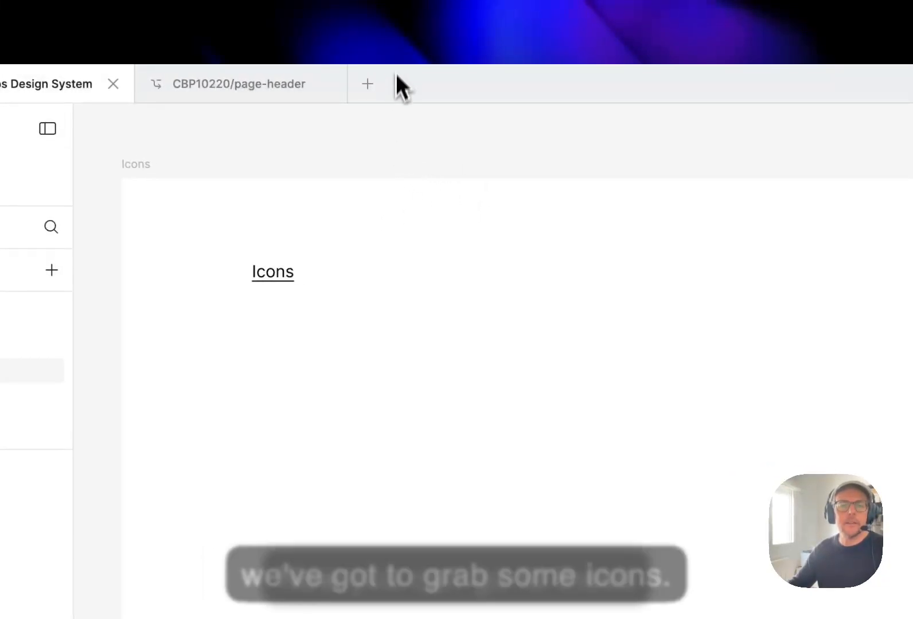
Run the Brands Logo plugin, search for google, and insert the multicolour G logo into the Icons page.
left_click(388, 43)
left_click(440, 343)
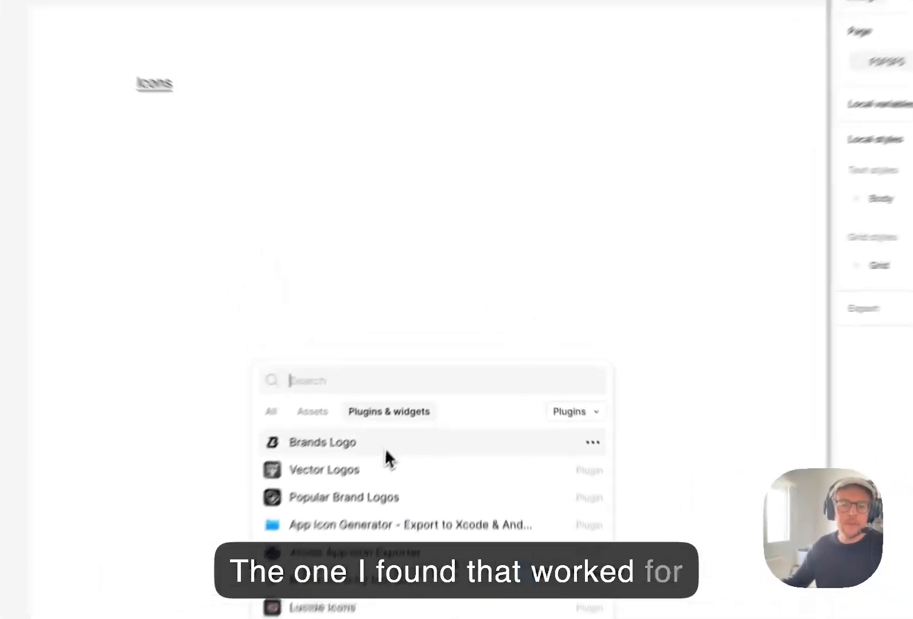
left_click(394, 390)
left_click(451, 184)
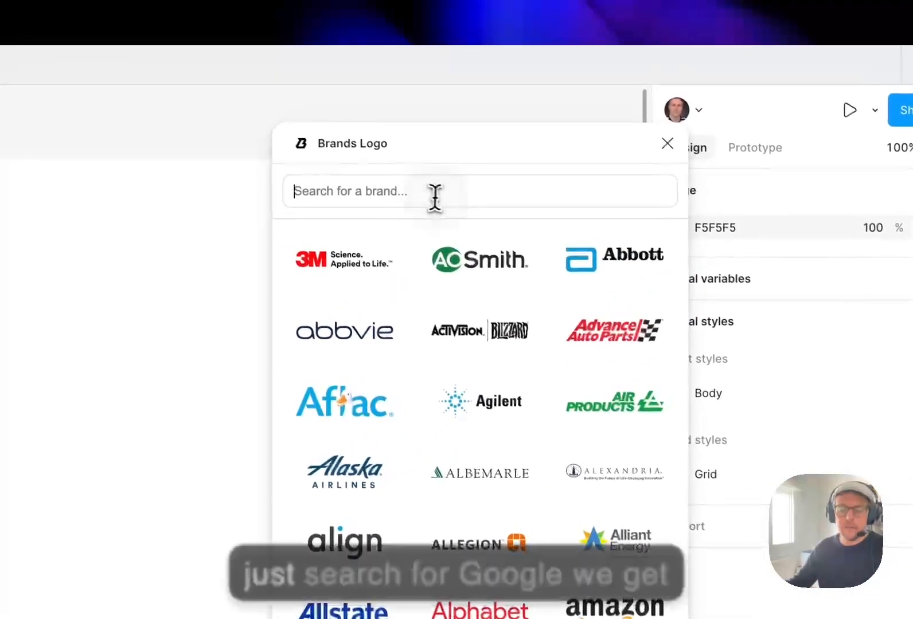
type("google")
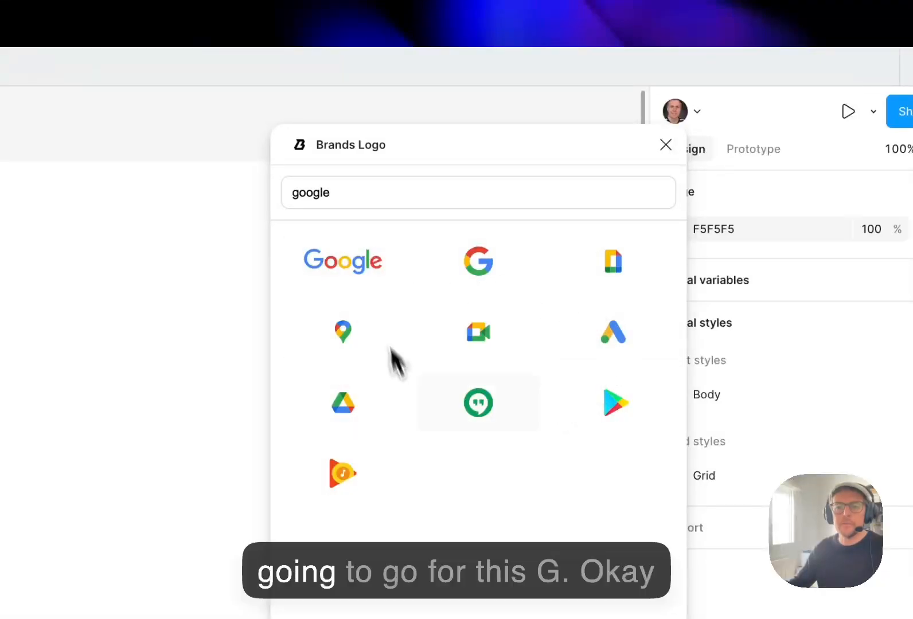
left_click(486, 274)
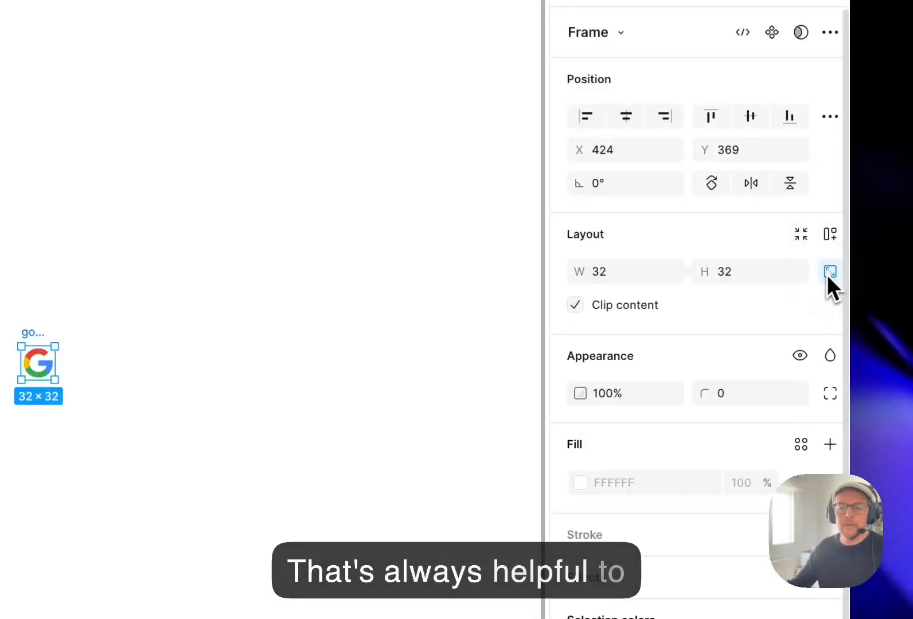
Move the Google G logo beneath the Icons heading and rename its frame as icon/googleG.
left_click_drag(556, 320, 544, 298)
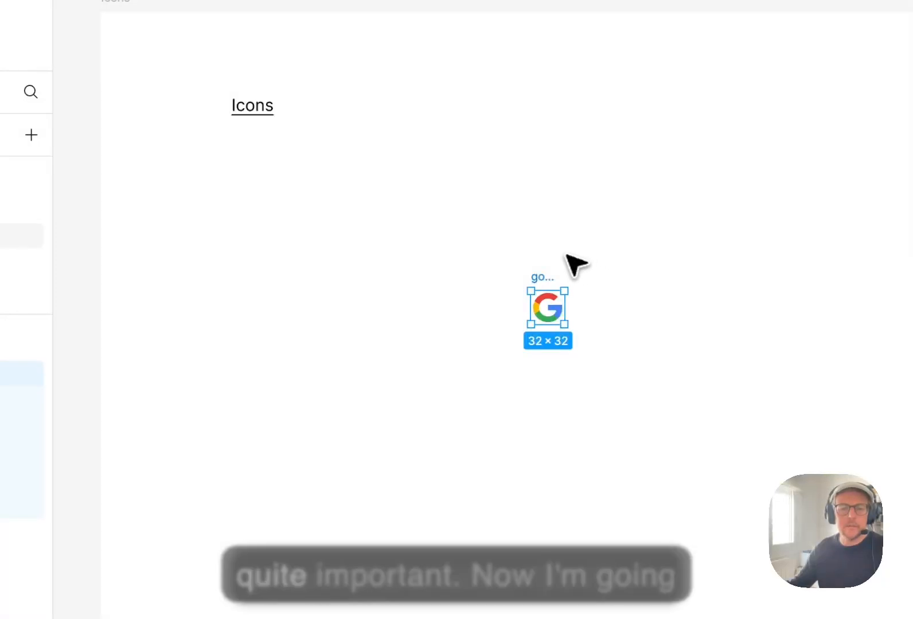
left_click_drag(549, 275, 268, 248)
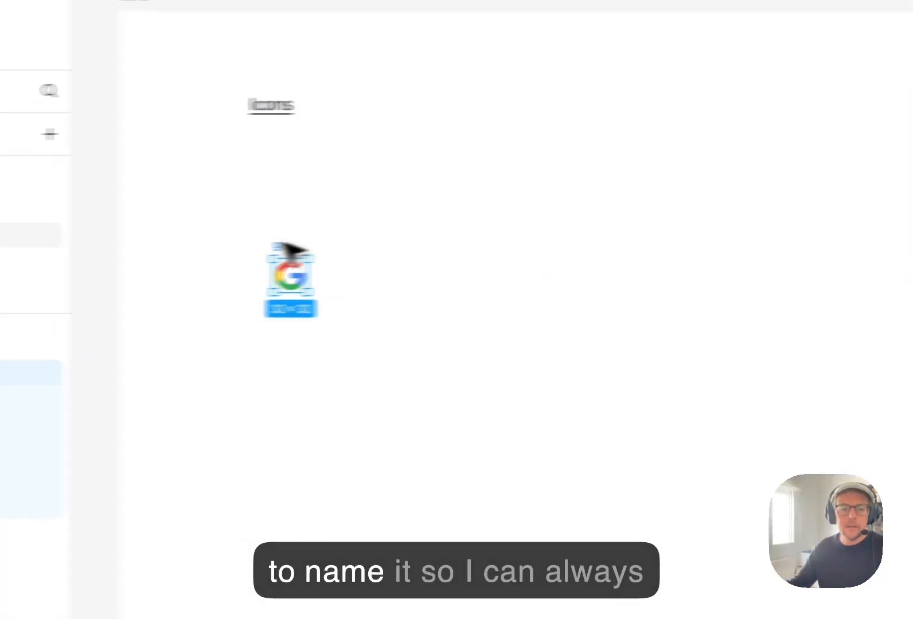
double_click(92, 364)
key("Up")
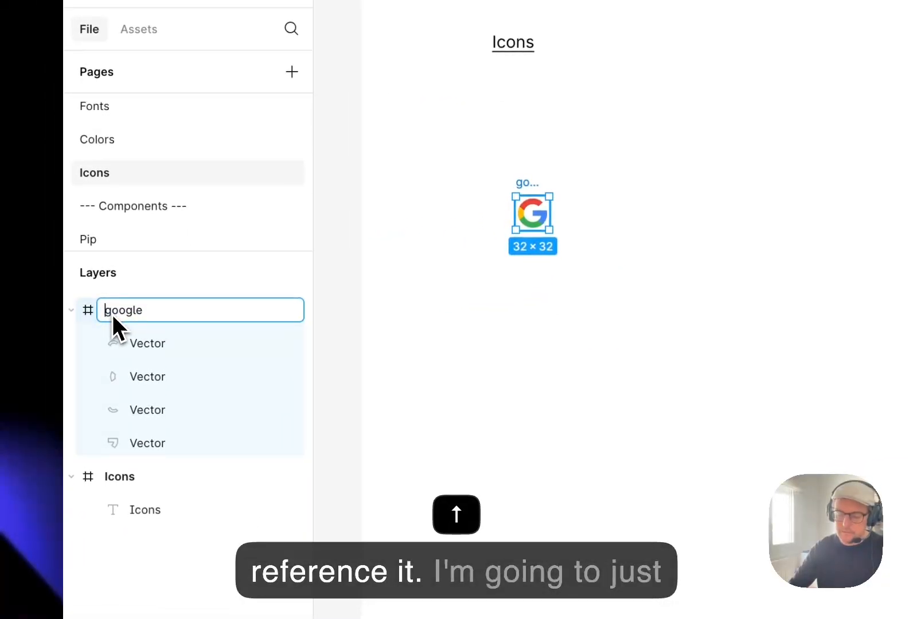
type("icon/")
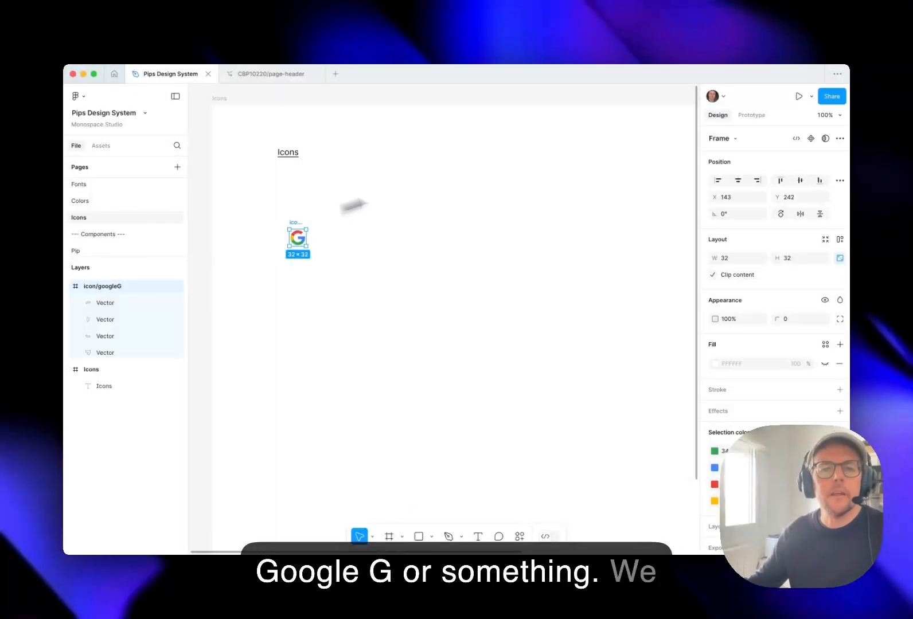
Convert the icon/googleG frame into a component and deselect it.
left_click_drag(298, 219, 290, 207)
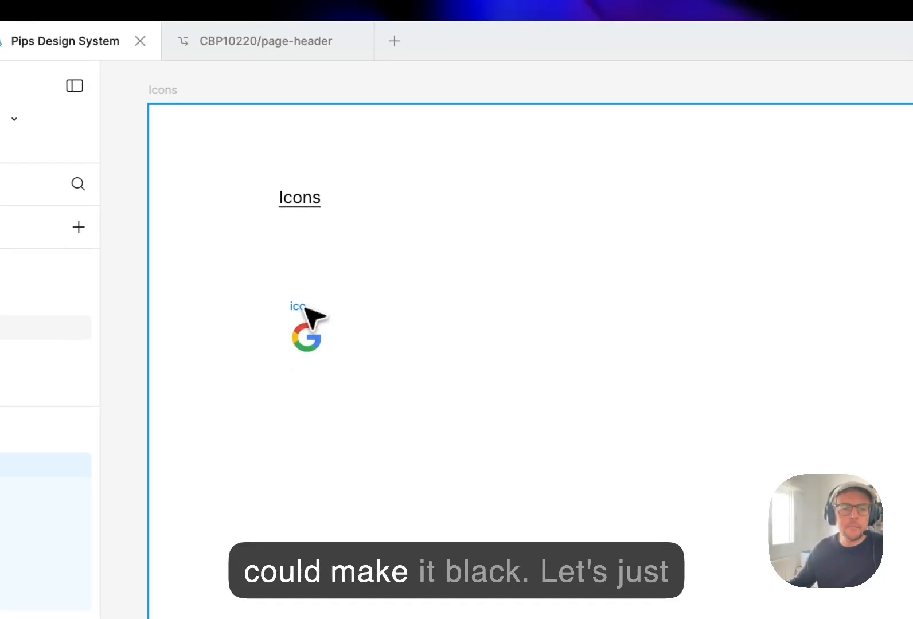
left_click(299, 310)
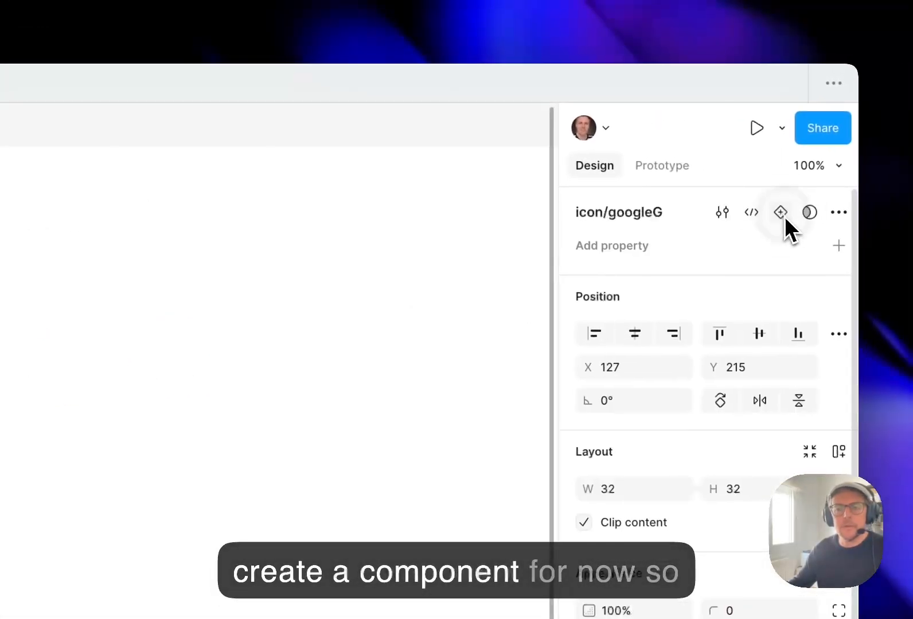
left_click(781, 212)
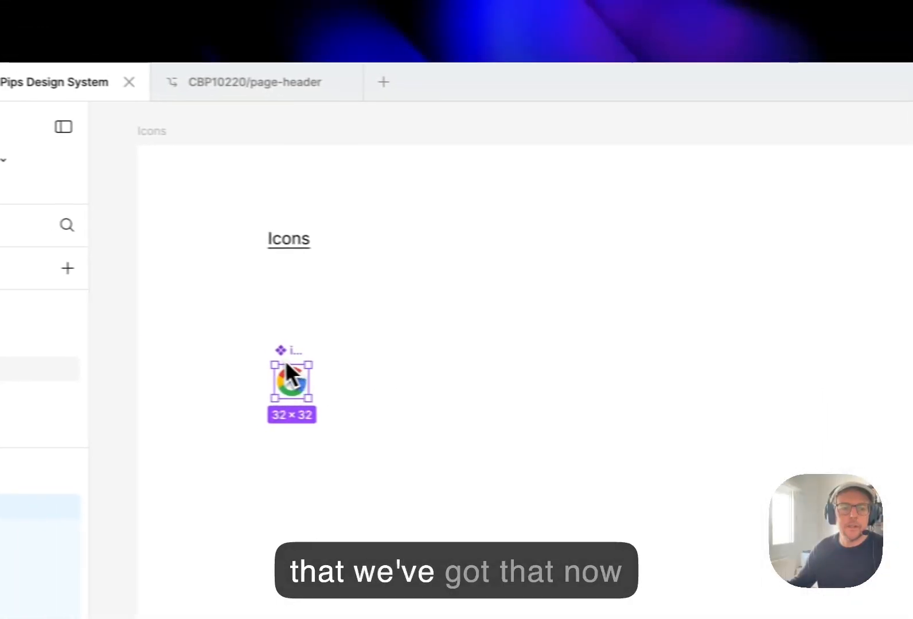
left_click(421, 371)
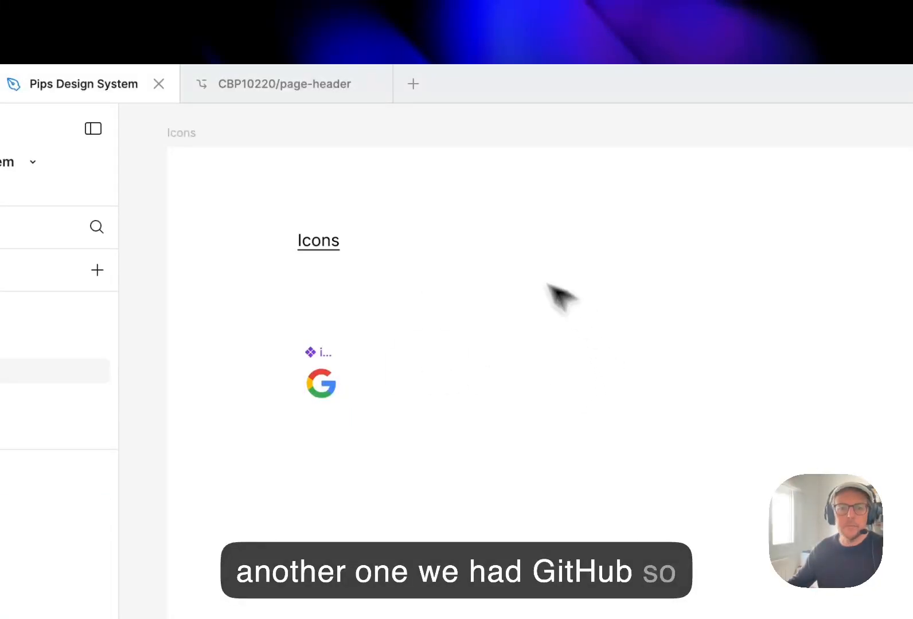
Insert the GitHub mark with the Brands Logo plugin, place it beside the Google icon, and close the plugin.
left_click(425, 53)
left_click(452, 85)
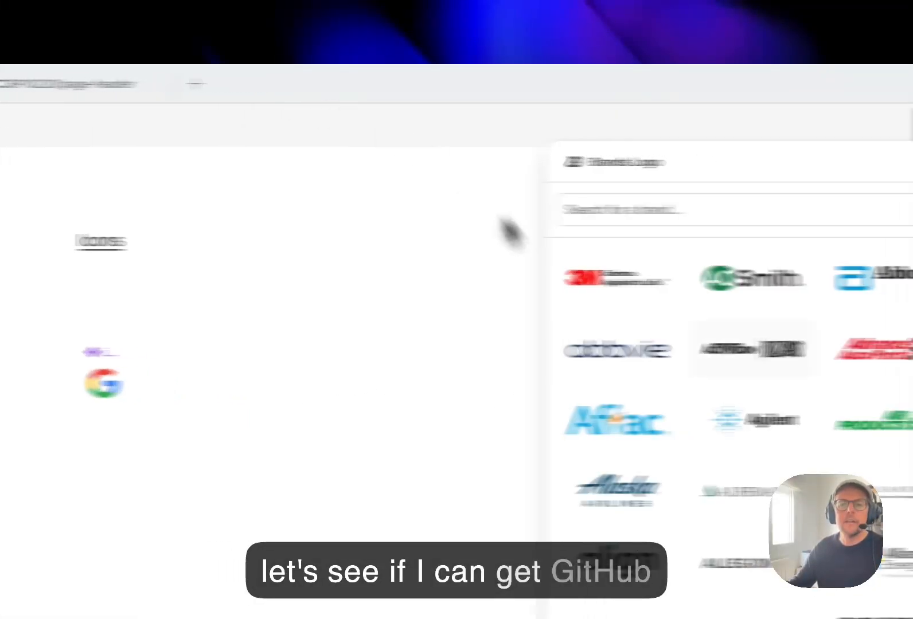
type("github")
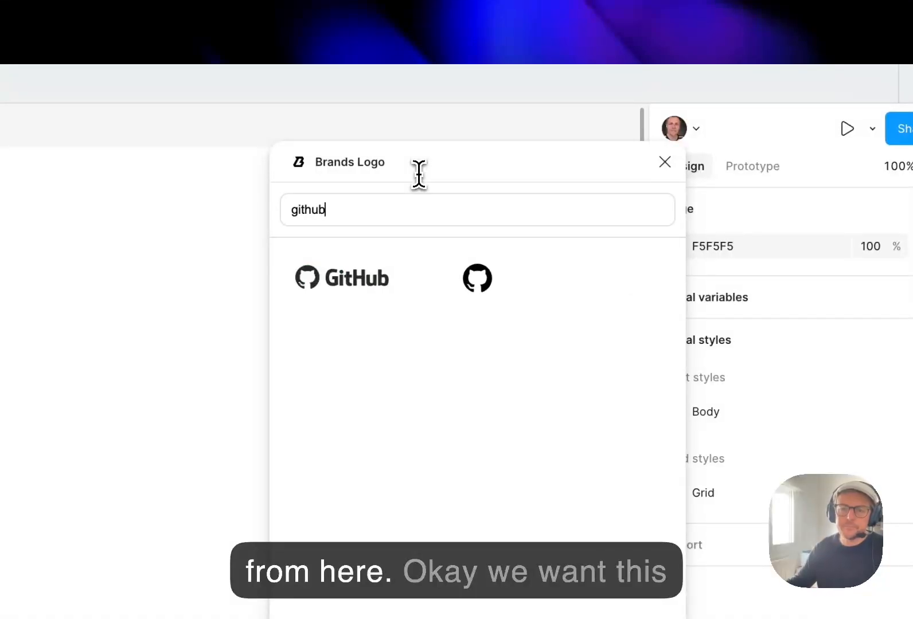
left_click(494, 295)
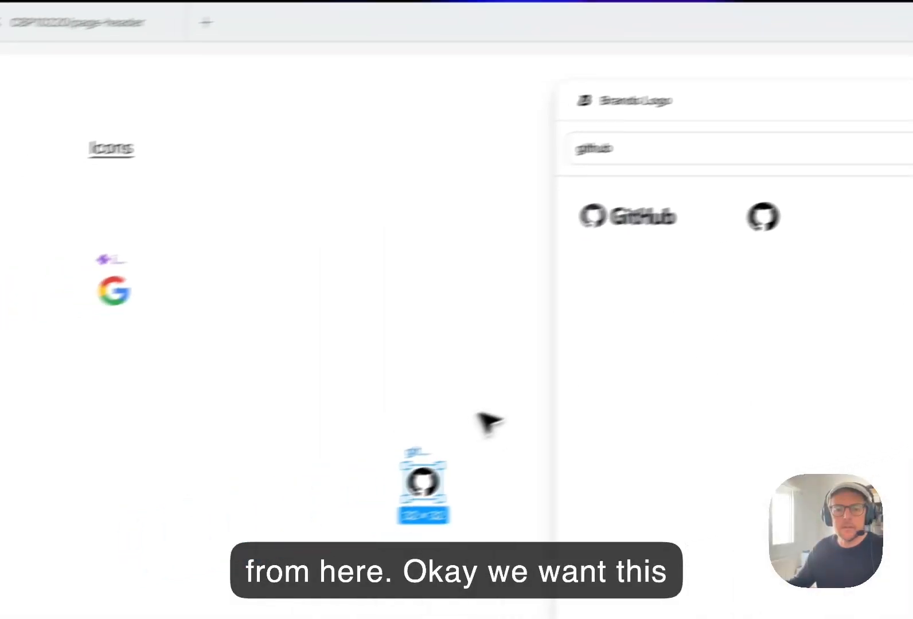
left_click_drag(493, 434, 308, 238)
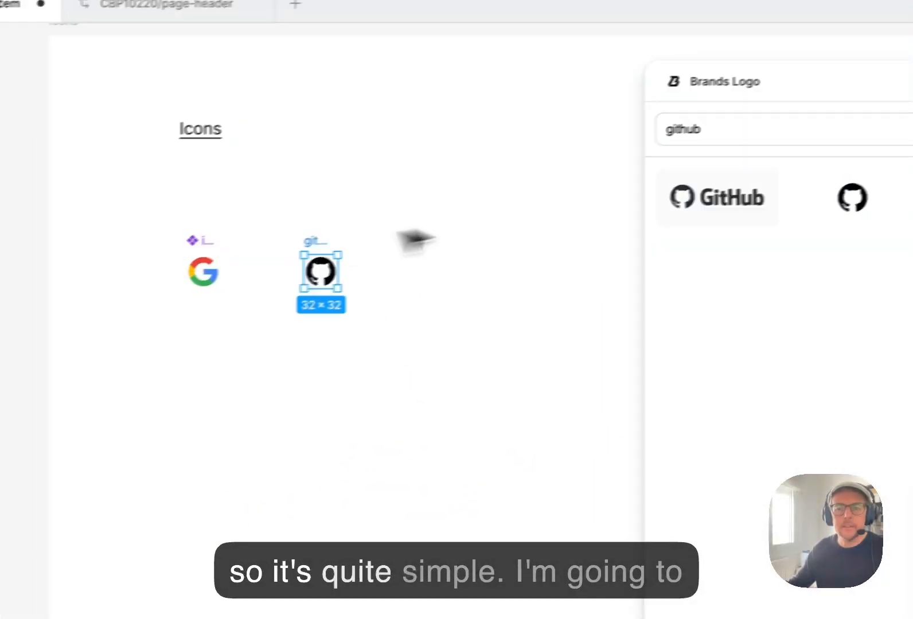
left_click(687, 150)
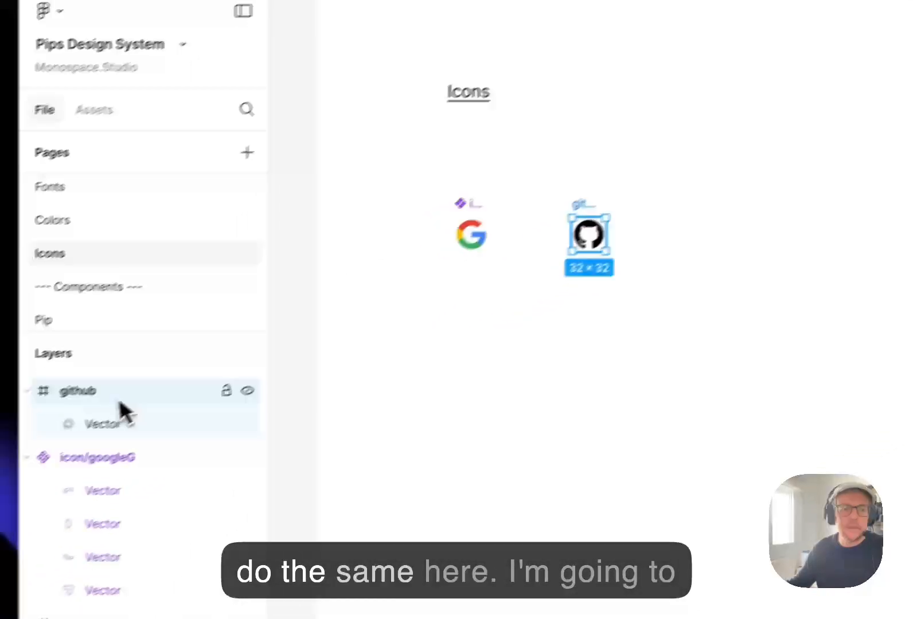
Rename the GitHub logo frame as icon/github.
double_click(122, 370)
key("Up")
type("icon/")
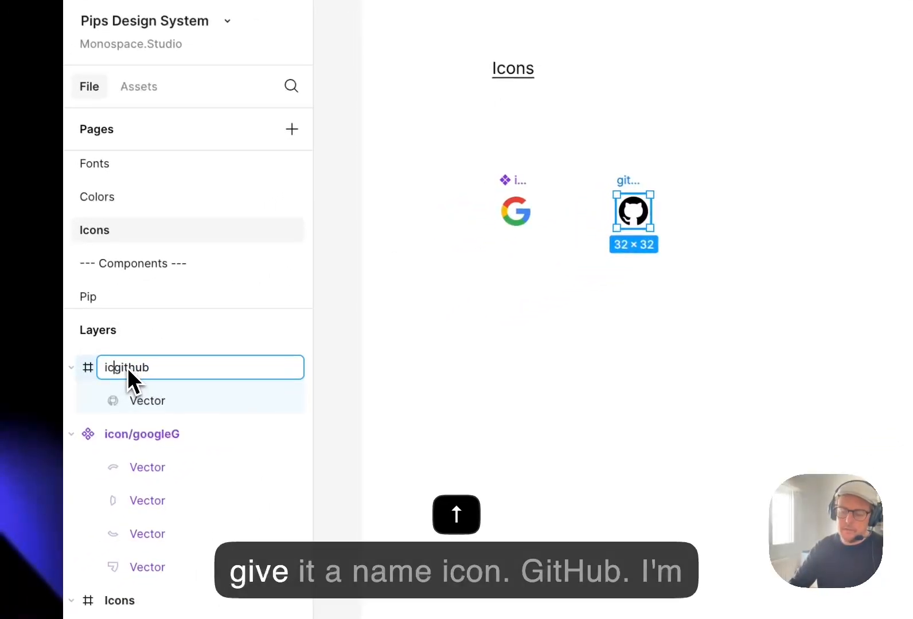
key("Return")
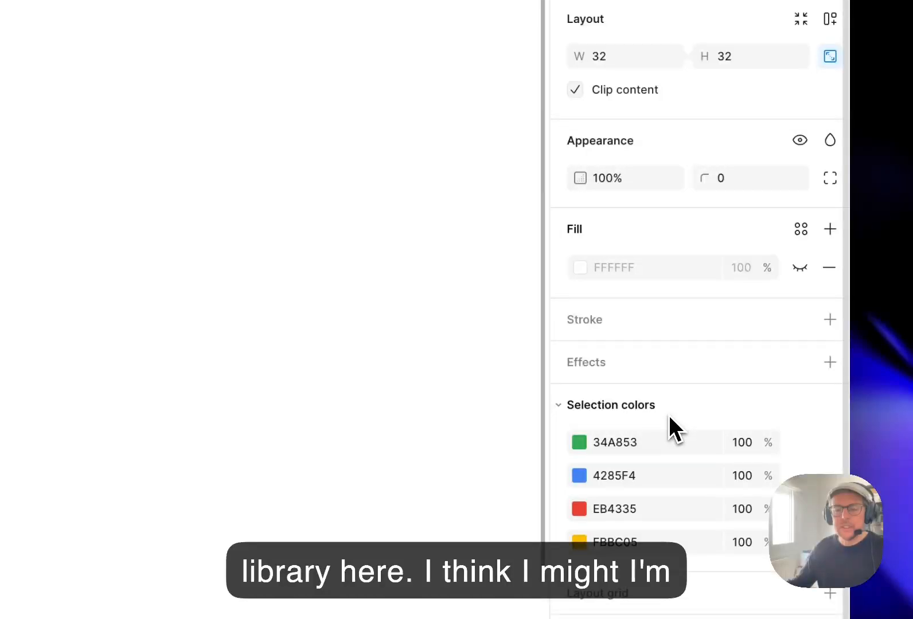
Undo the last change on the canvas and add a variant to the icon/googleG component.
left_click_drag(336, 306, 344, 368)
key("super+z")
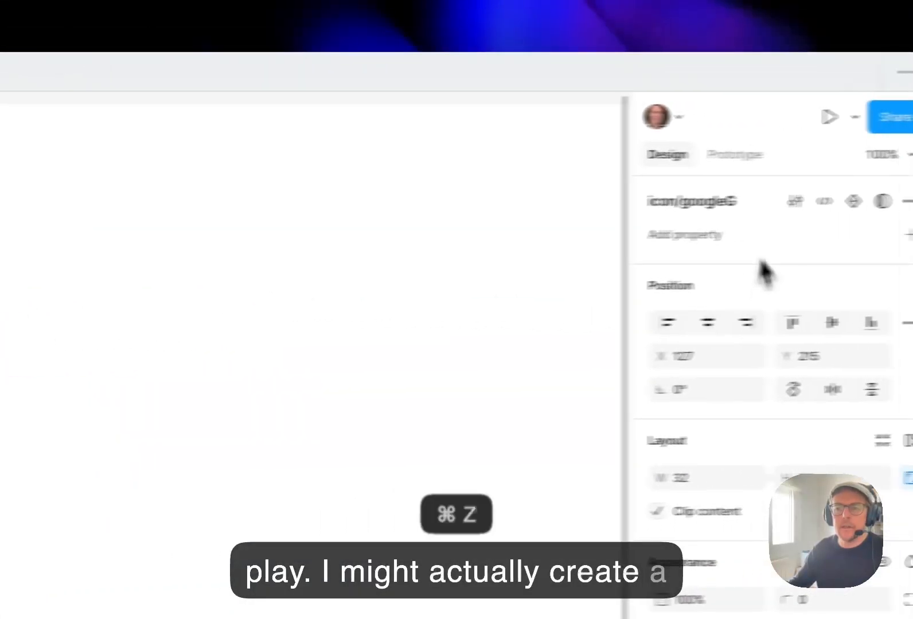
left_click(779, 207)
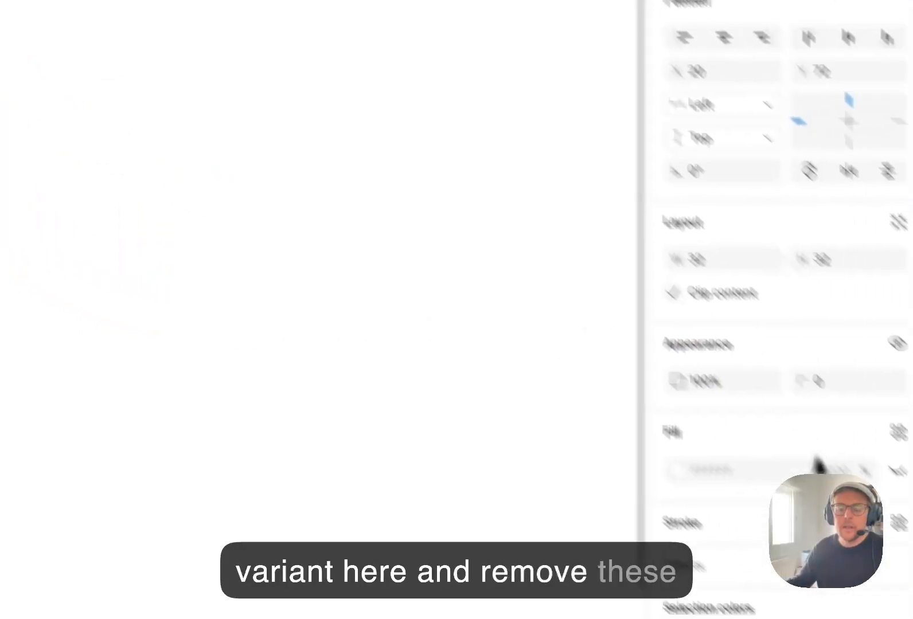
Replace the green and blue in the new Google icon variant with the color-accent-base library colour.
left_click(587, 372)
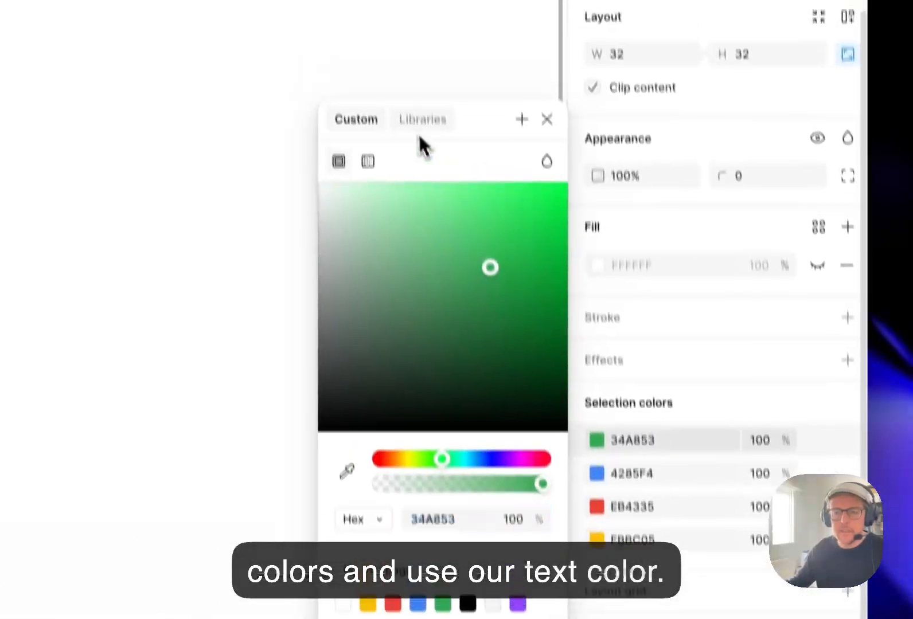
left_click(419, 119)
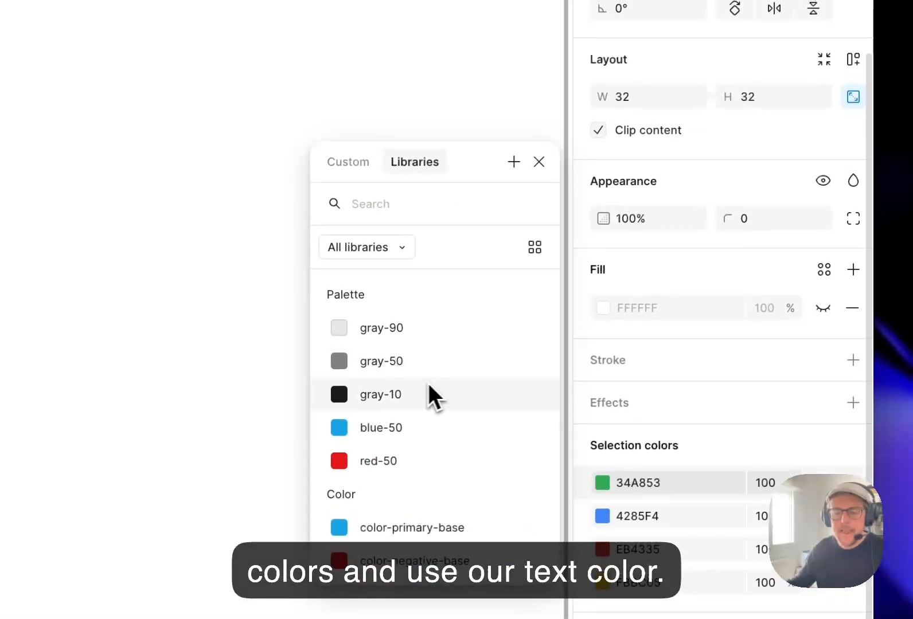
scroll(389, 475, "down", 5)
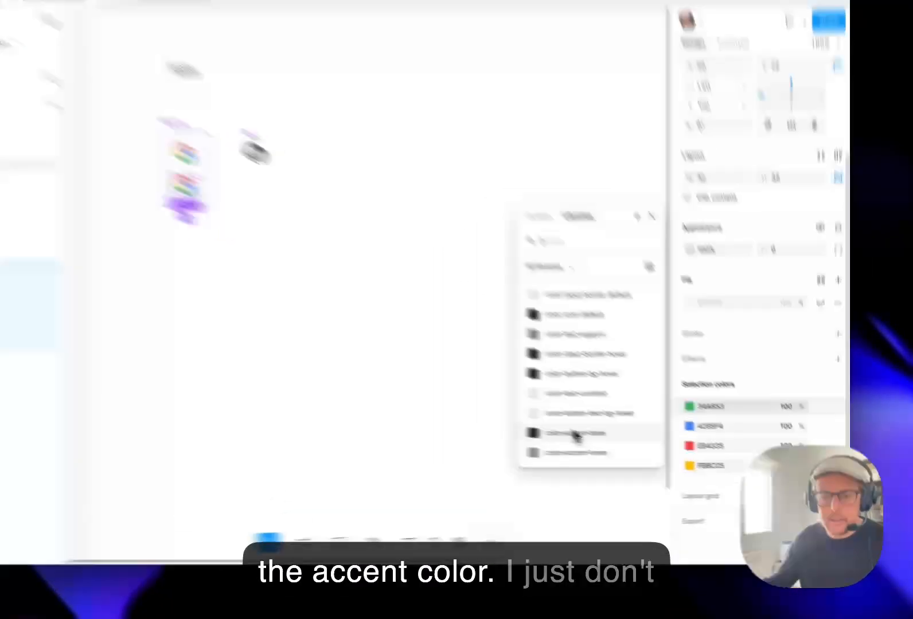
left_click(622, 444)
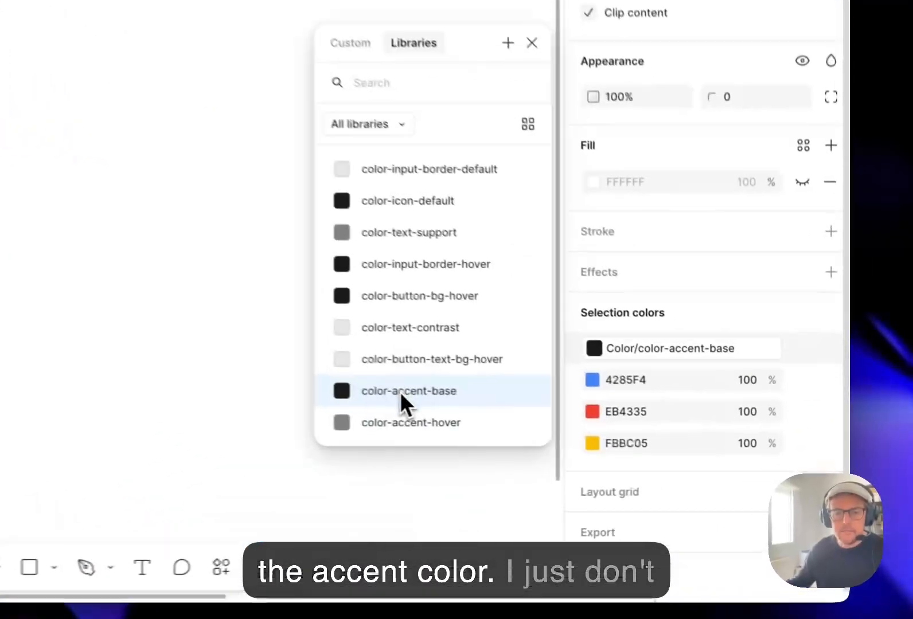
left_click(579, 378)
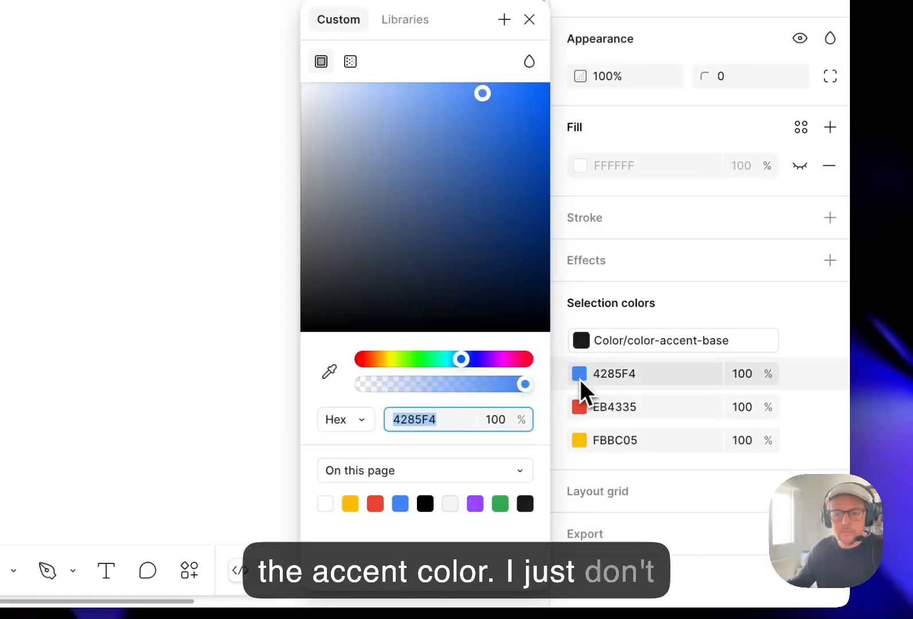
left_click(405, 21)
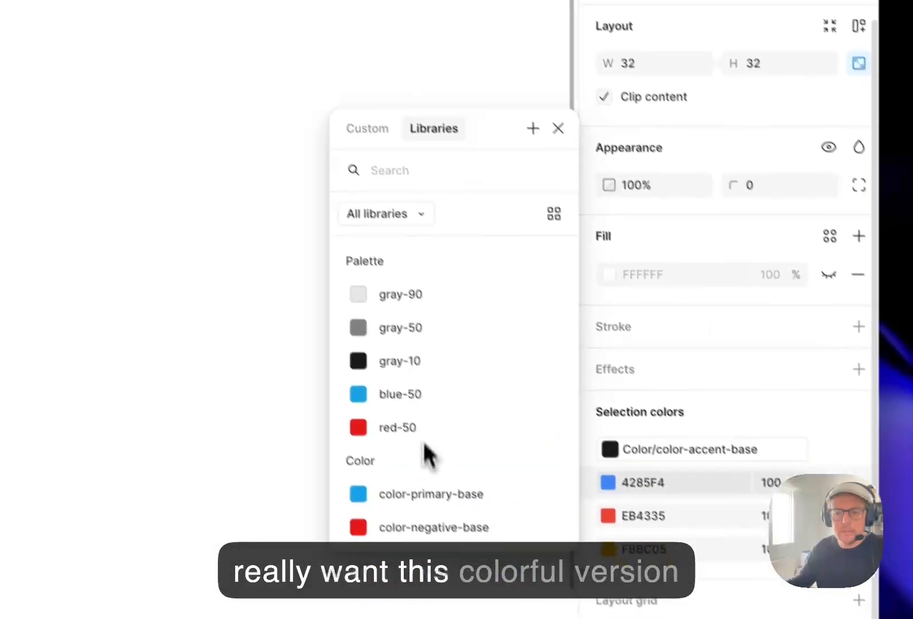
scroll(390, 321, "down", 3)
scroll(393, 405, "down", 3)
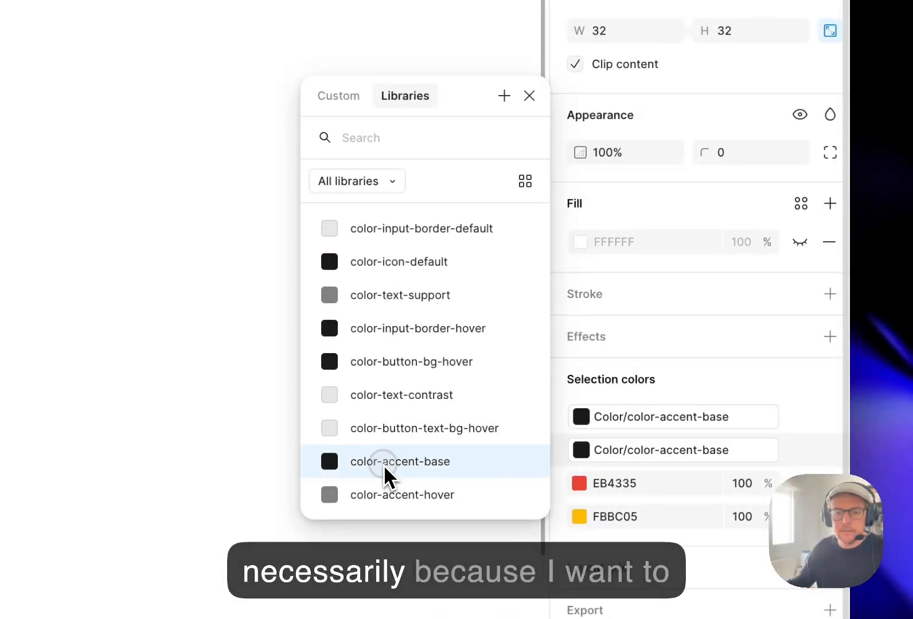
Replace the red and yellow in the new Google icon variant with the color-accent-base library colour.
left_click(591, 483)
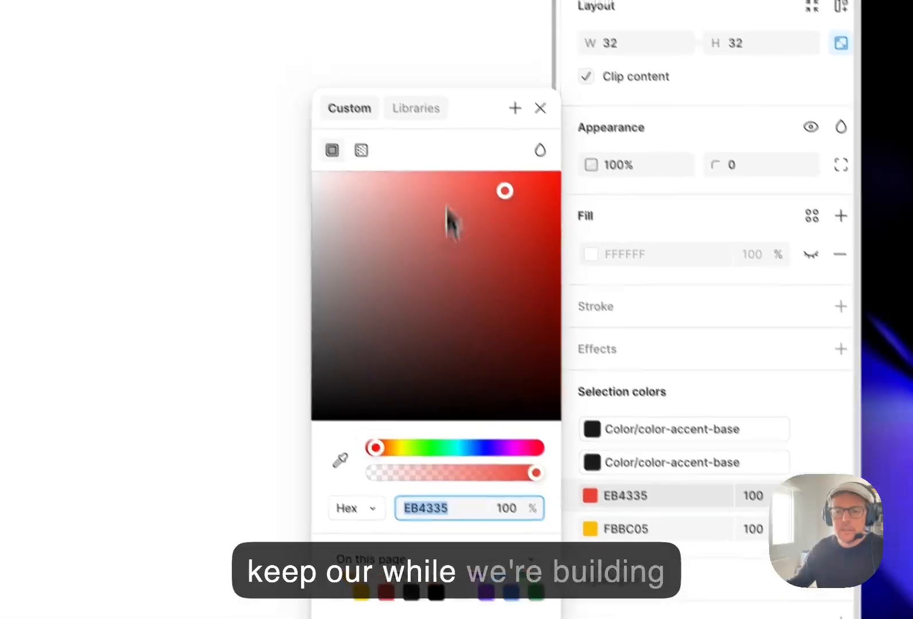
left_click(405, 95)
scroll(402, 388, "down", 5)
scroll(450, 450, "down", 2)
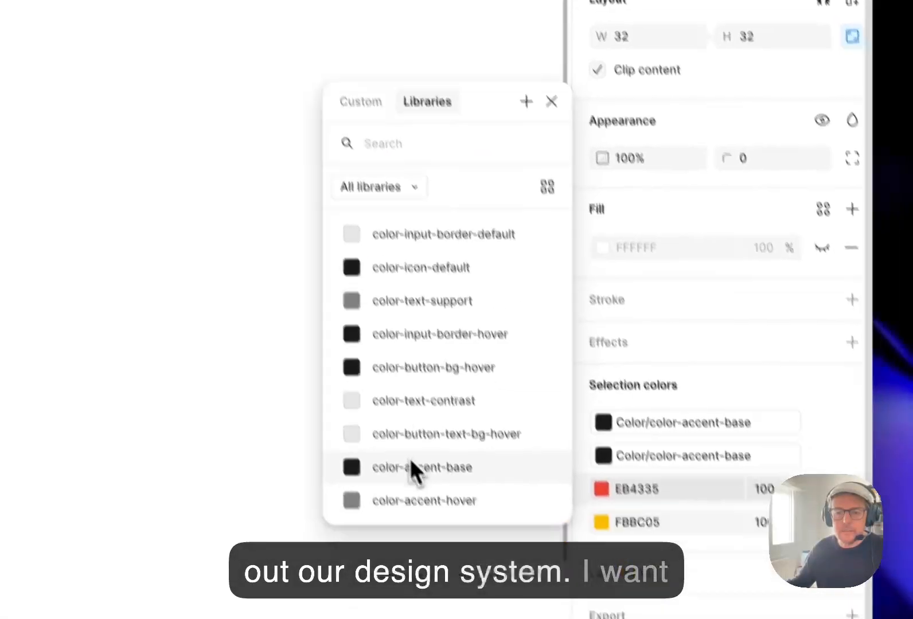
left_click(434, 519)
left_click(578, 480)
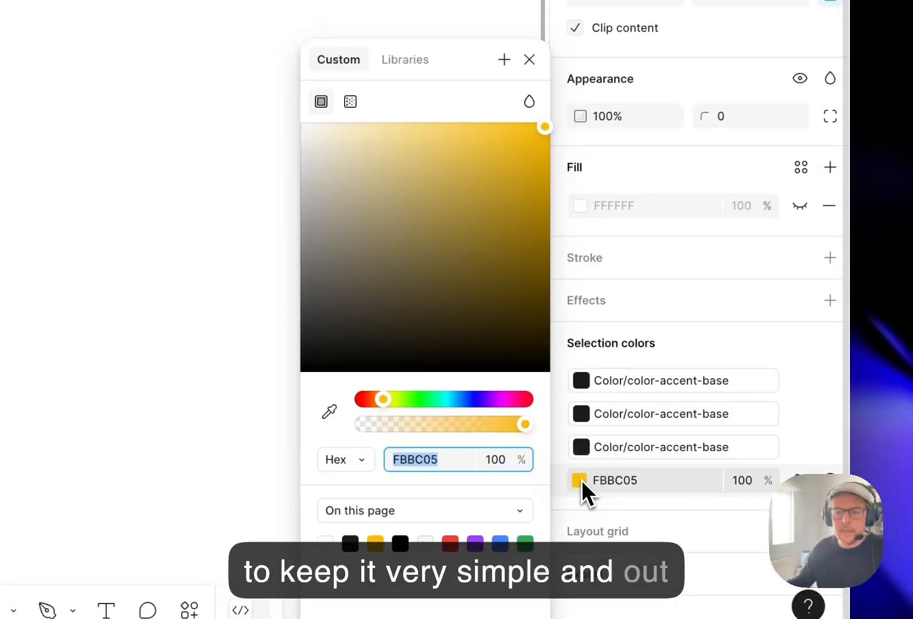
left_click(407, 63)
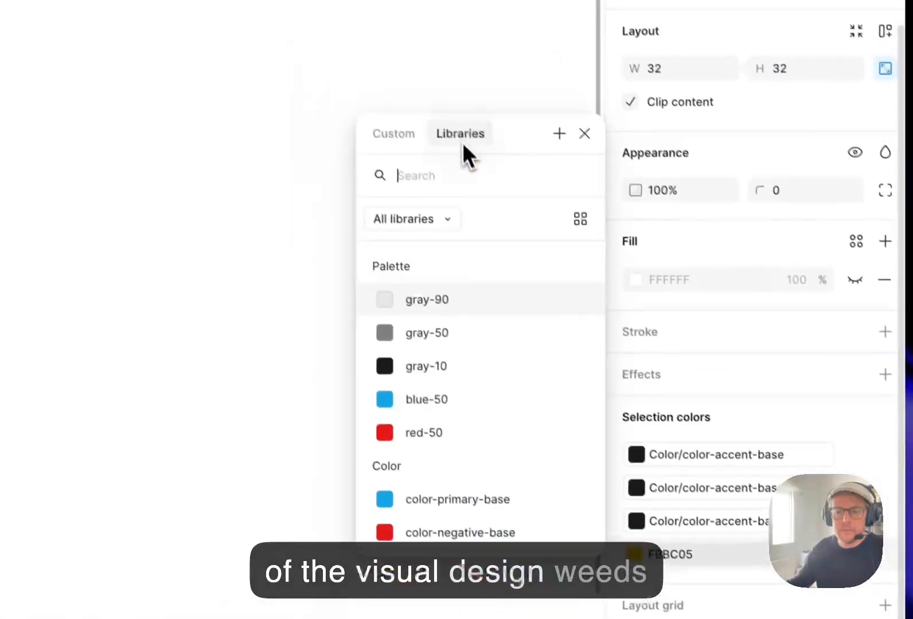
scroll(455, 459, "down", 6)
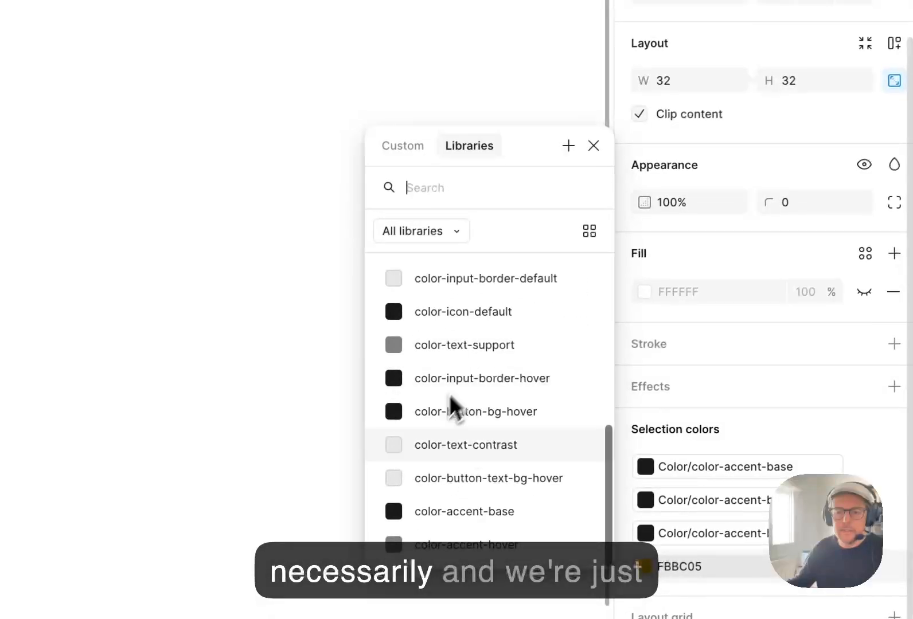
left_click(425, 508)
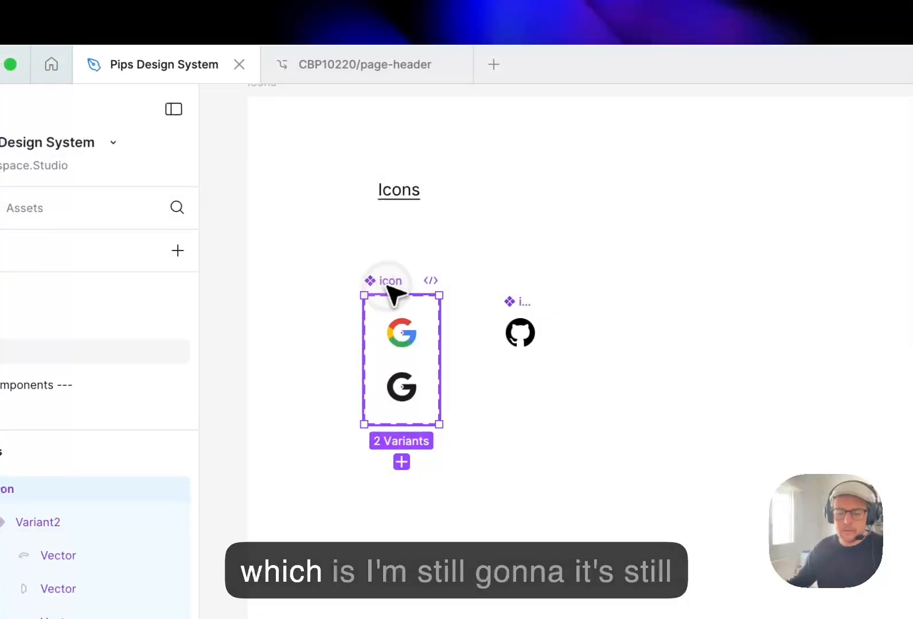
Rename the Google icon component set as icon/googleG.
key("super+r")
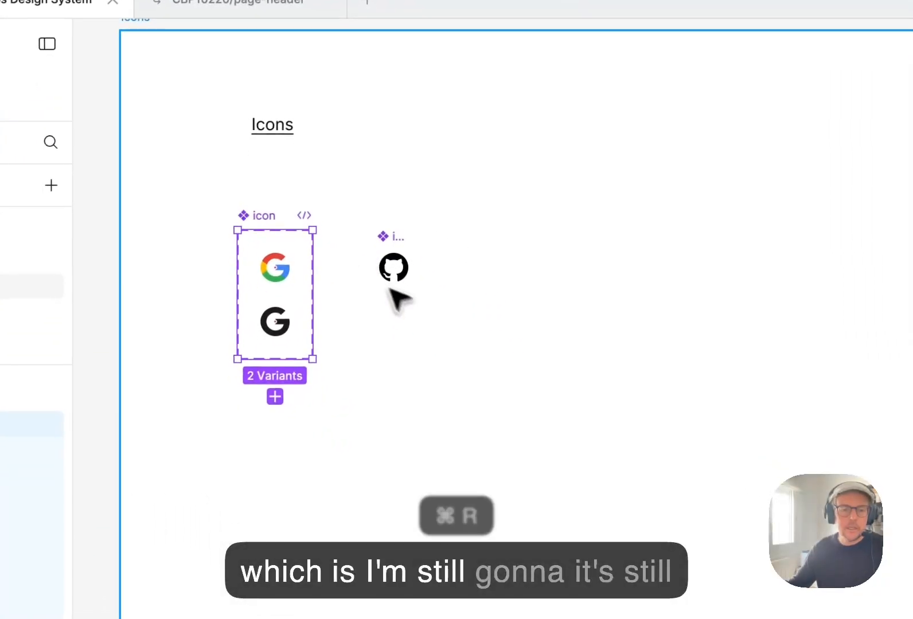
key("Right")
type("/gi")
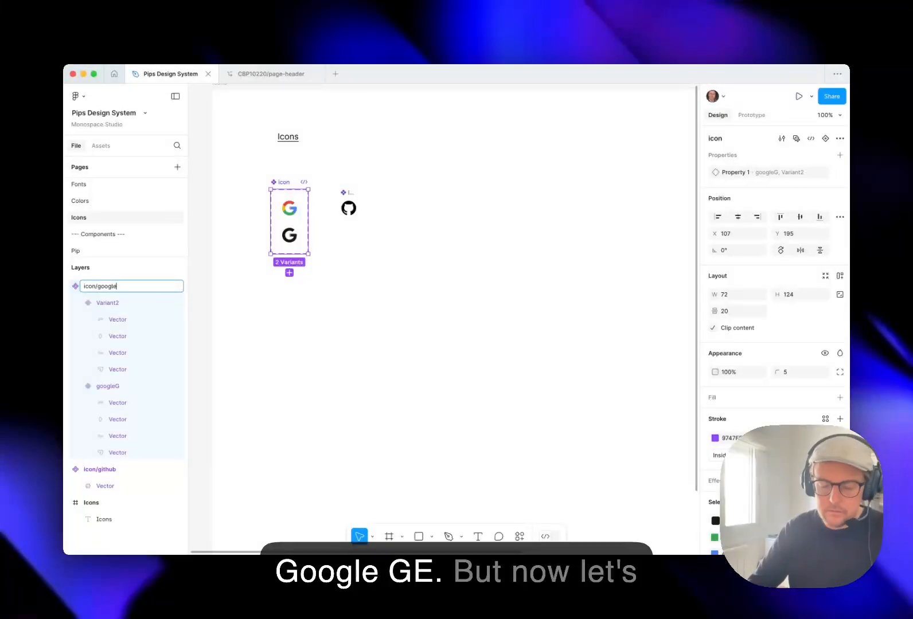
Set the property value of the multicoloured Google variant to Color and that of the single-colour variant to Black.
left_click(289, 208)
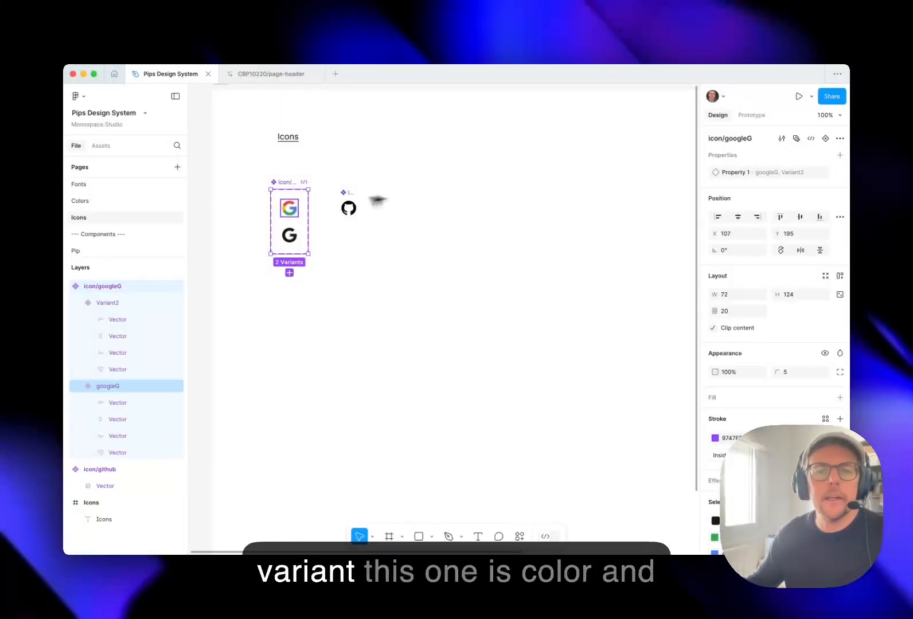
left_click(802, 175)
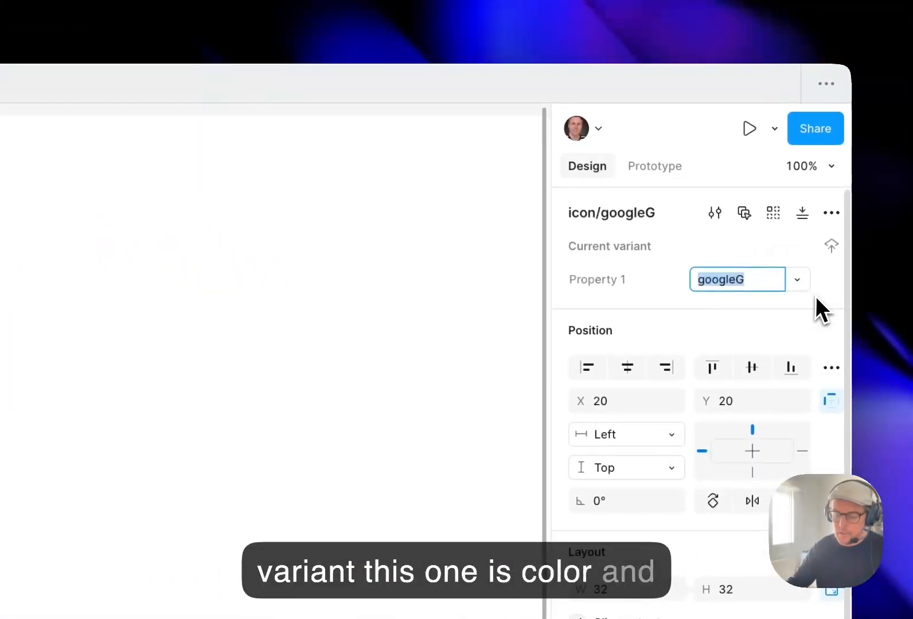
type("Color")
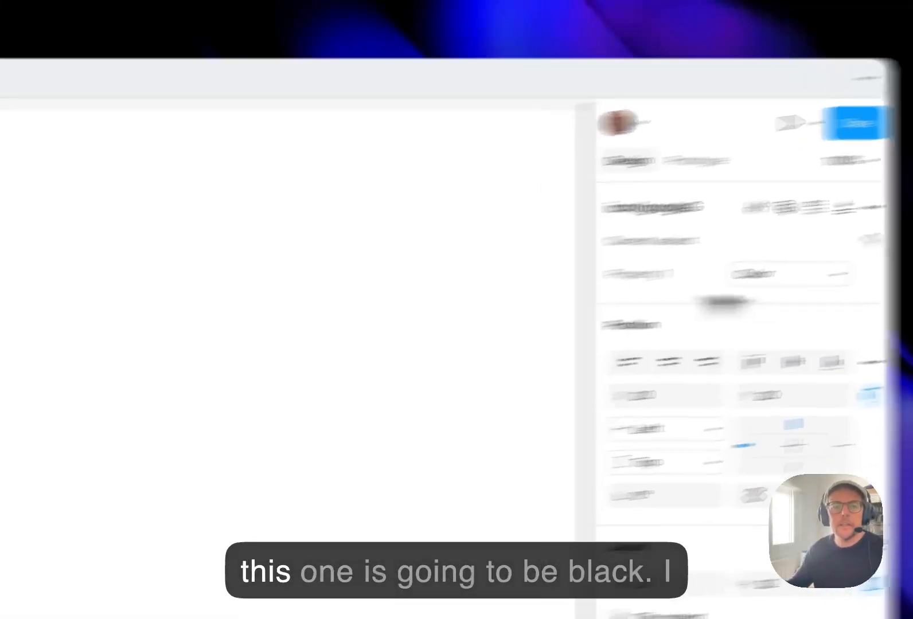
left_click(422, 279)
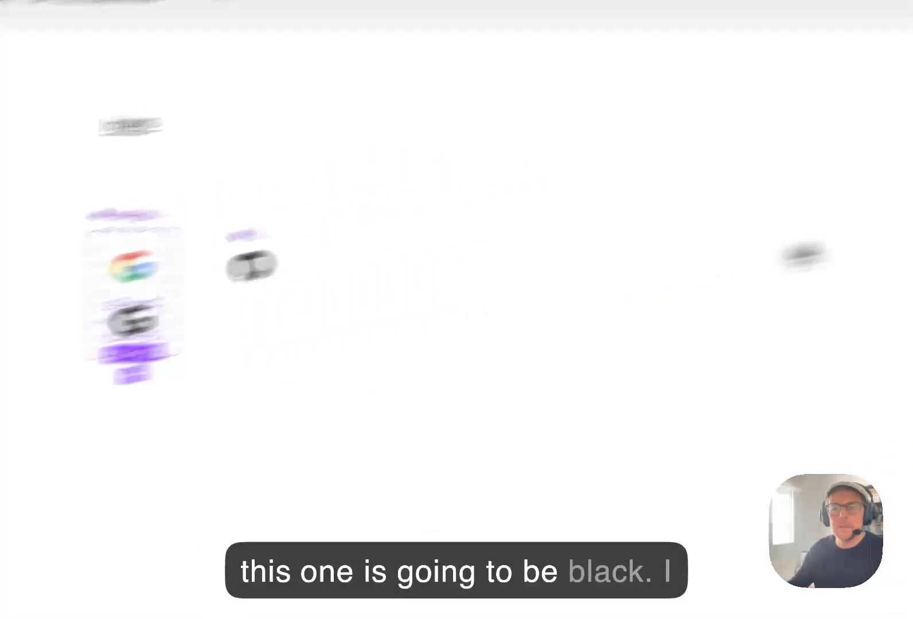
left_click(784, 279)
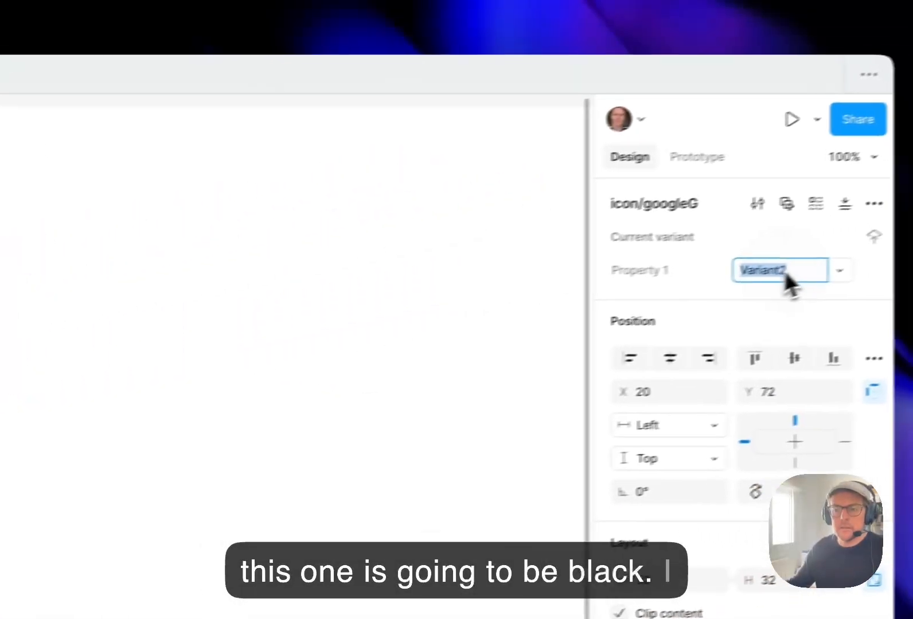
type("Black")
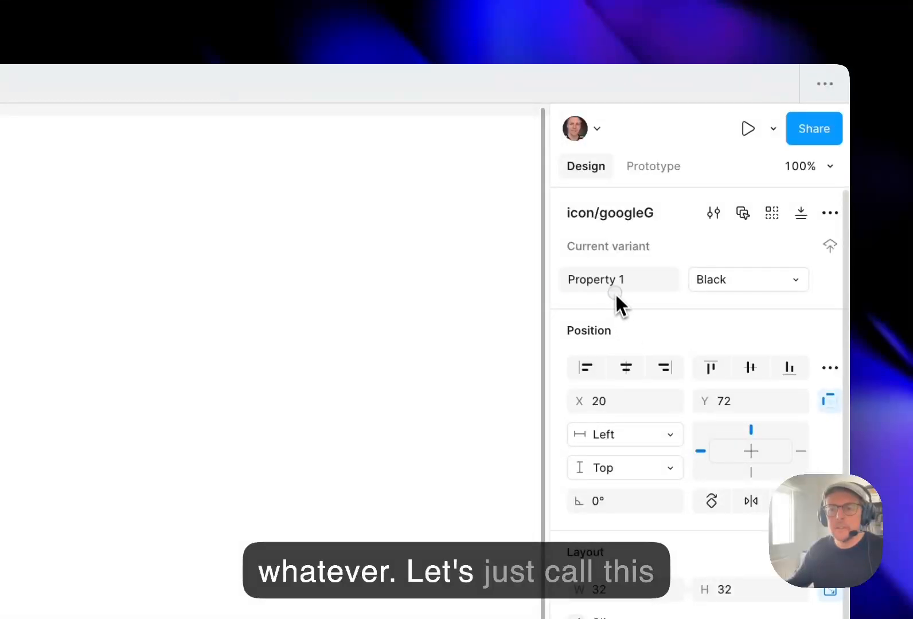
Rename the Google icon's variant property from Property 1 to Variant and deselect the component.
key("Left")
key("shift+Right")
type("Variant")
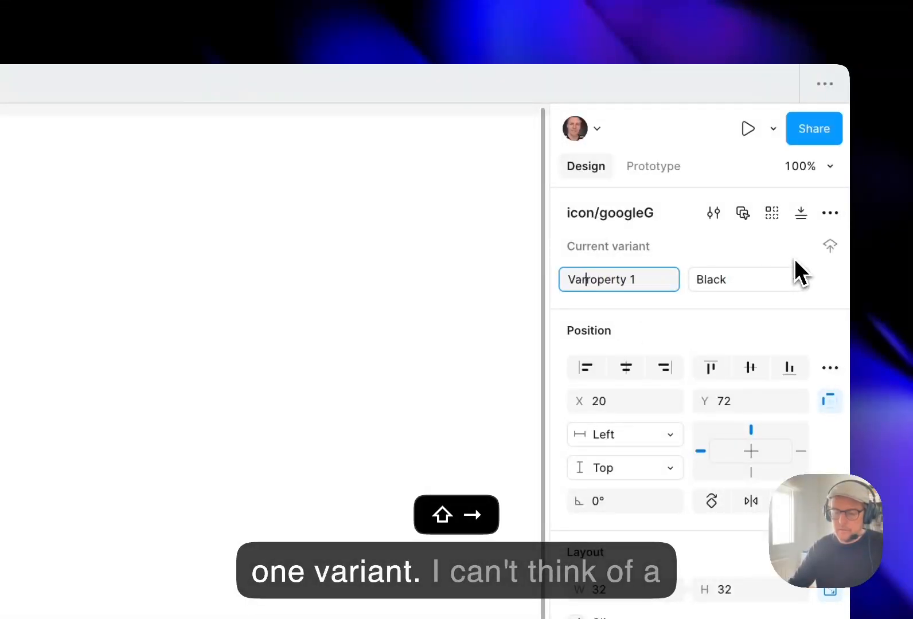
key("super+shift+Right")
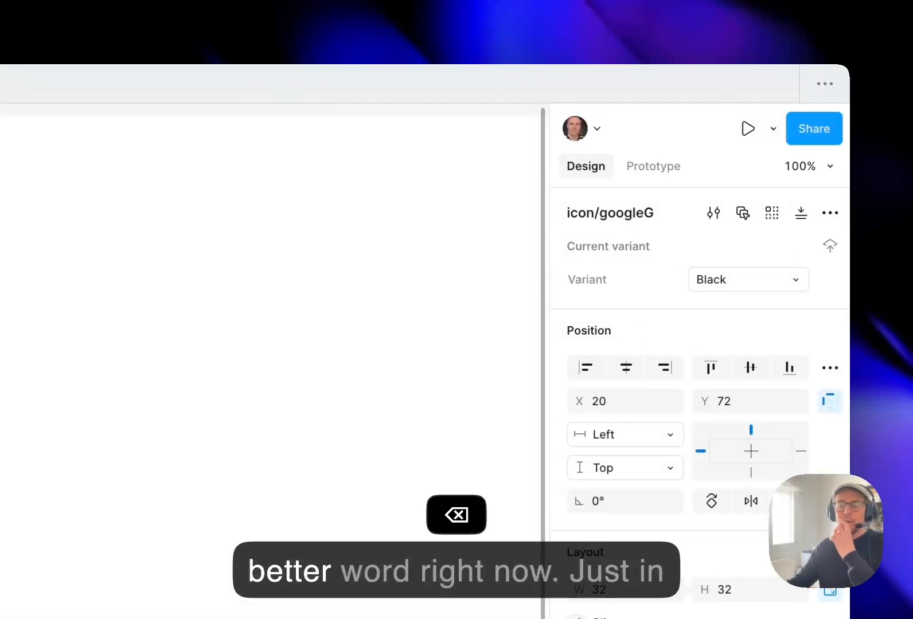
left_click(160, 341)
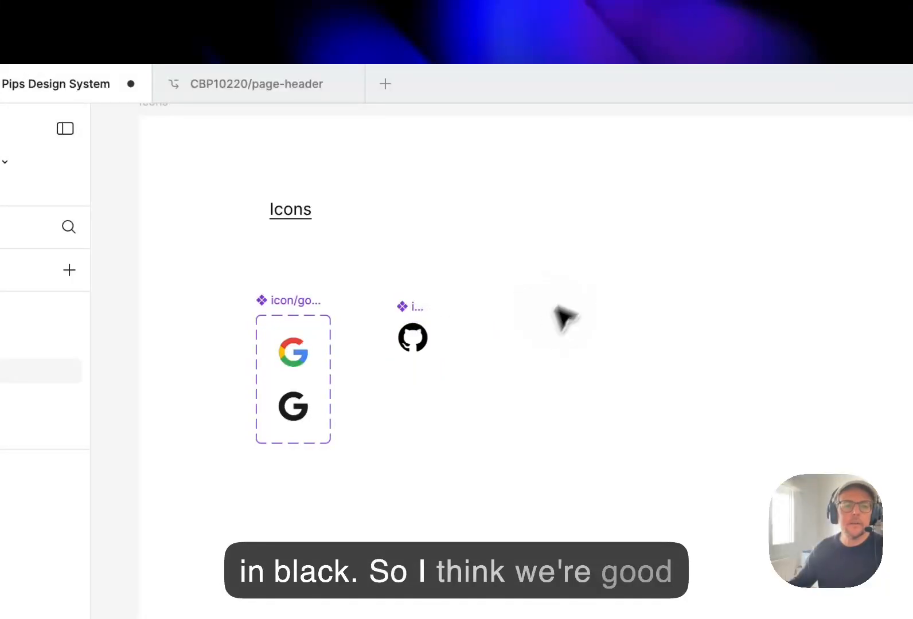
Open the Forms: Login & Signup page.
scroll(17, 367, "down", 5)
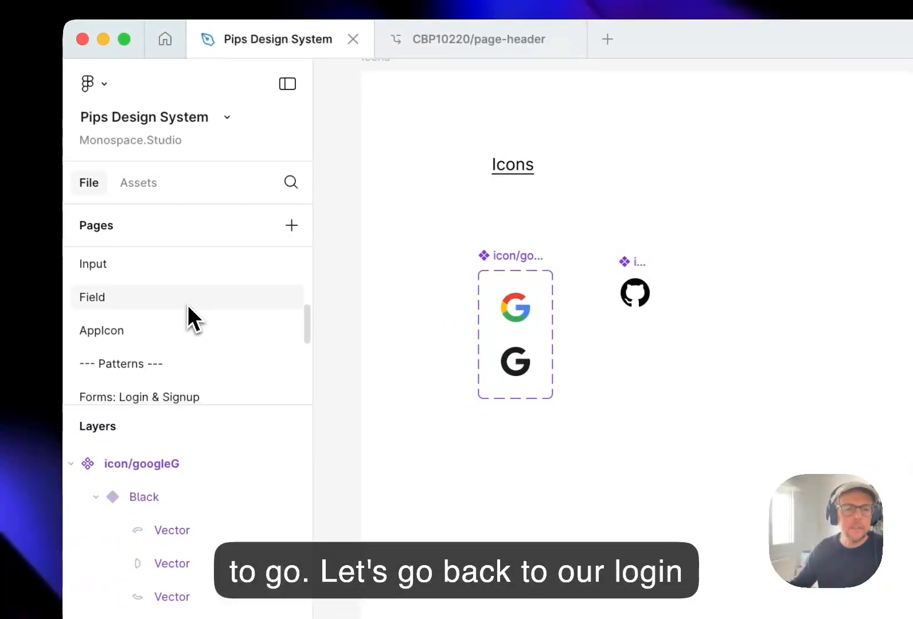
scroll(190, 318, "down", 3)
left_click(213, 310)
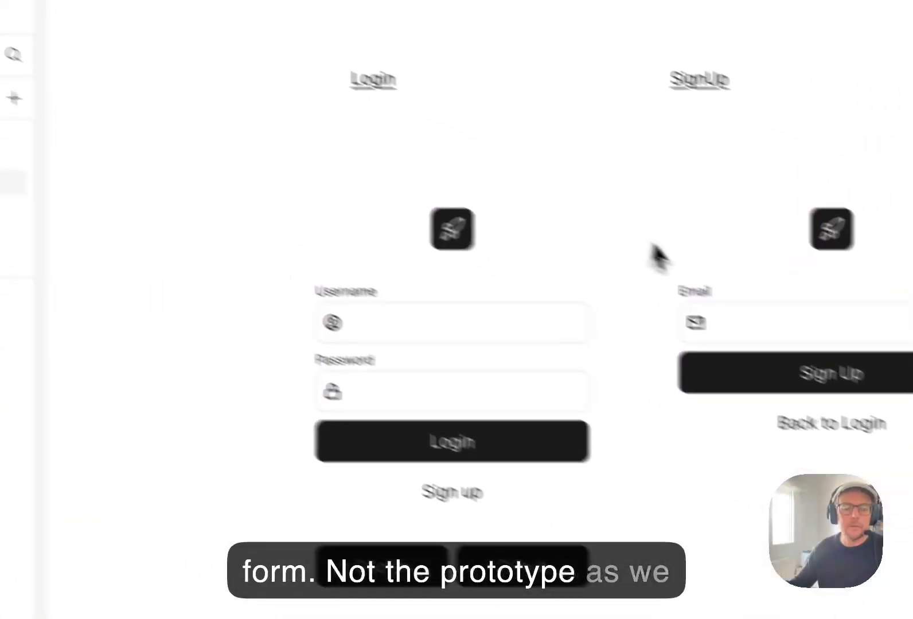
Turn on the left icon of the Pip instance inside the login form's Google button.
left_click(390, 575)
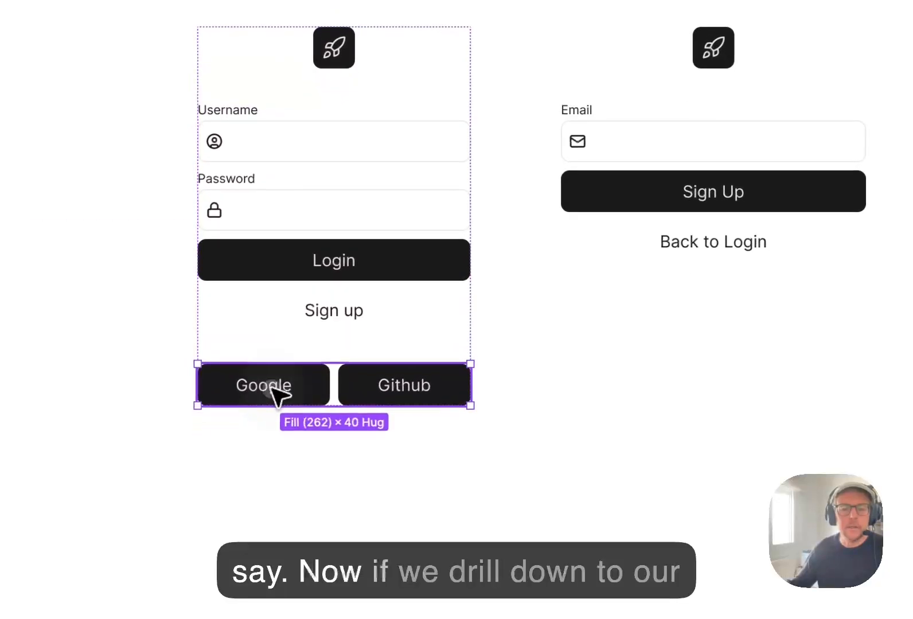
left_click(271, 386)
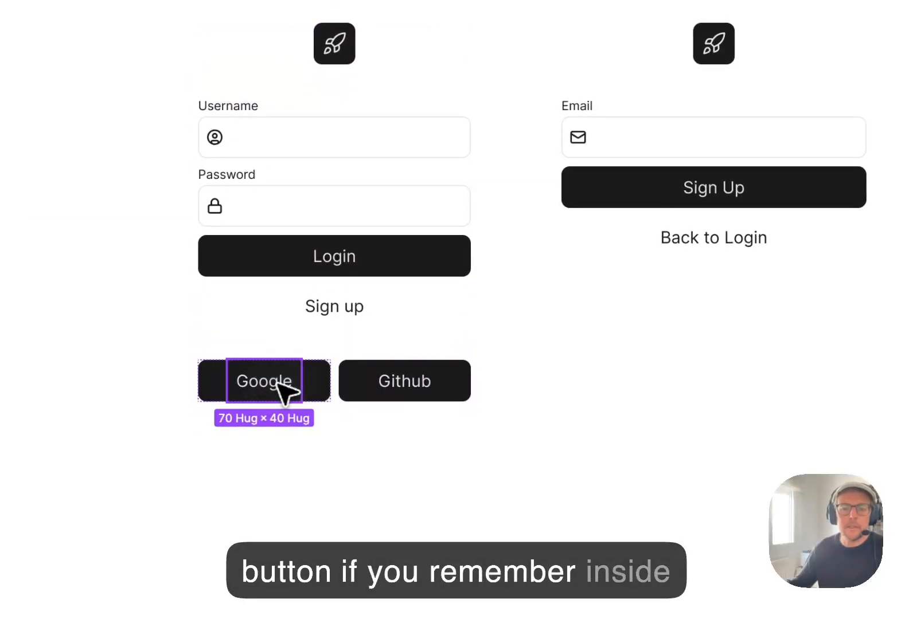
left_click(752, 190)
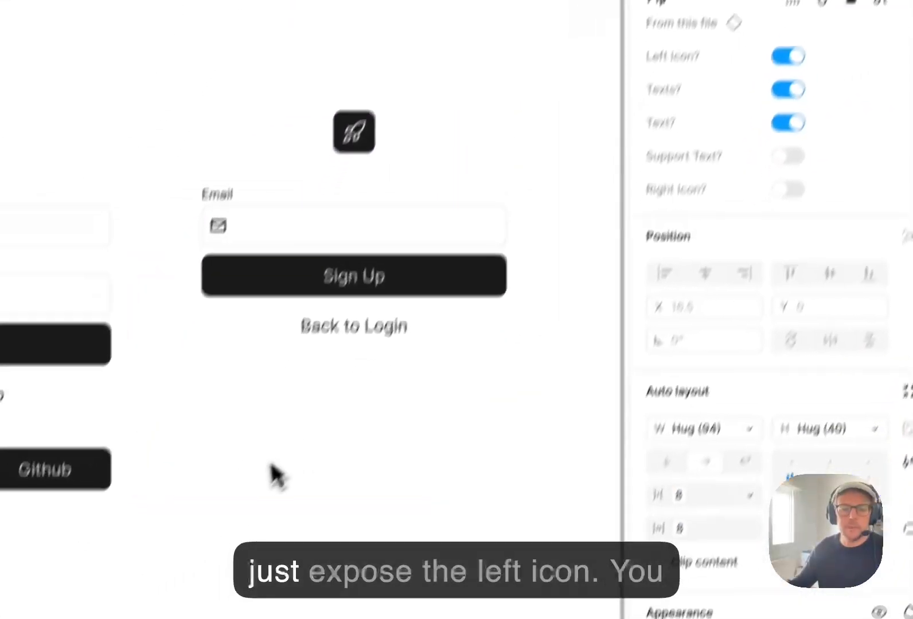
Set the colour of the Google button's left icon to the color-text-contrast library colour.
scroll(753, 397, "down", 5)
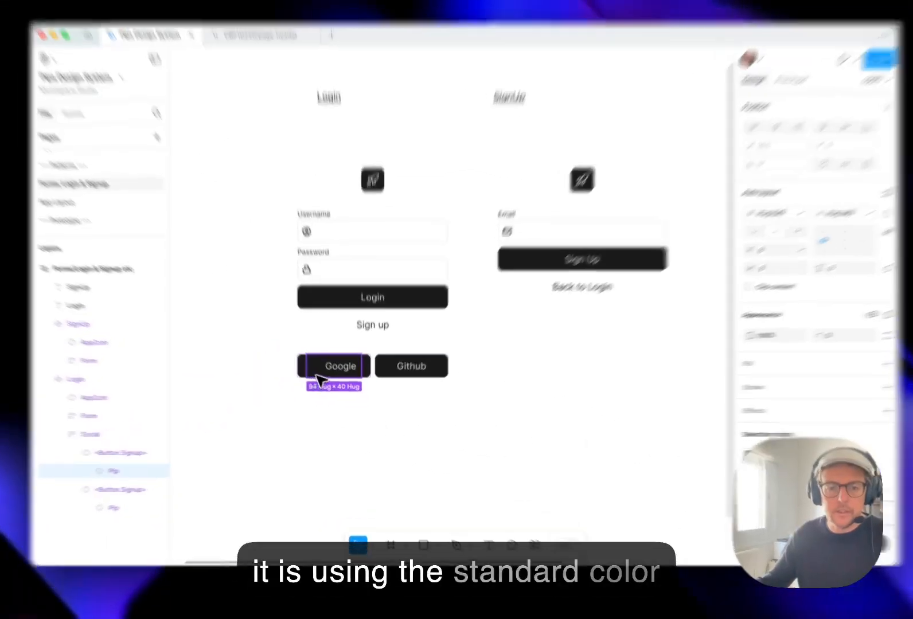
double_click(317, 375)
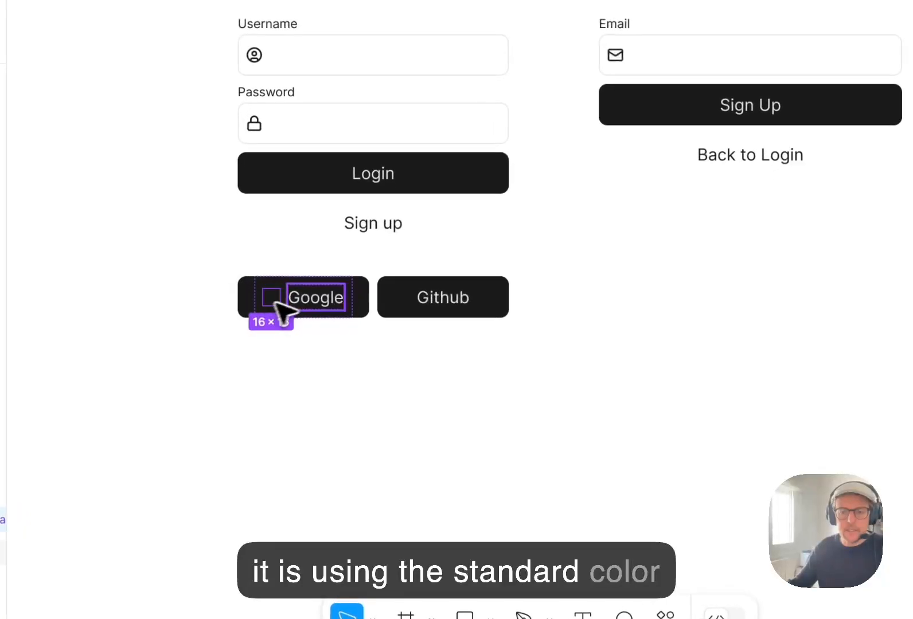
left_click(685, 413)
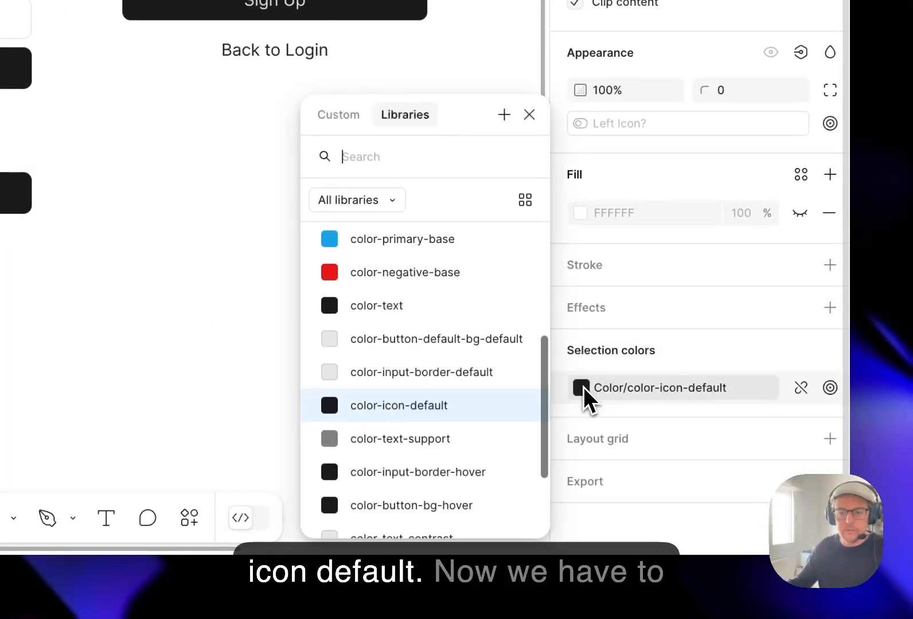
scroll(470, 439, "down", 3)
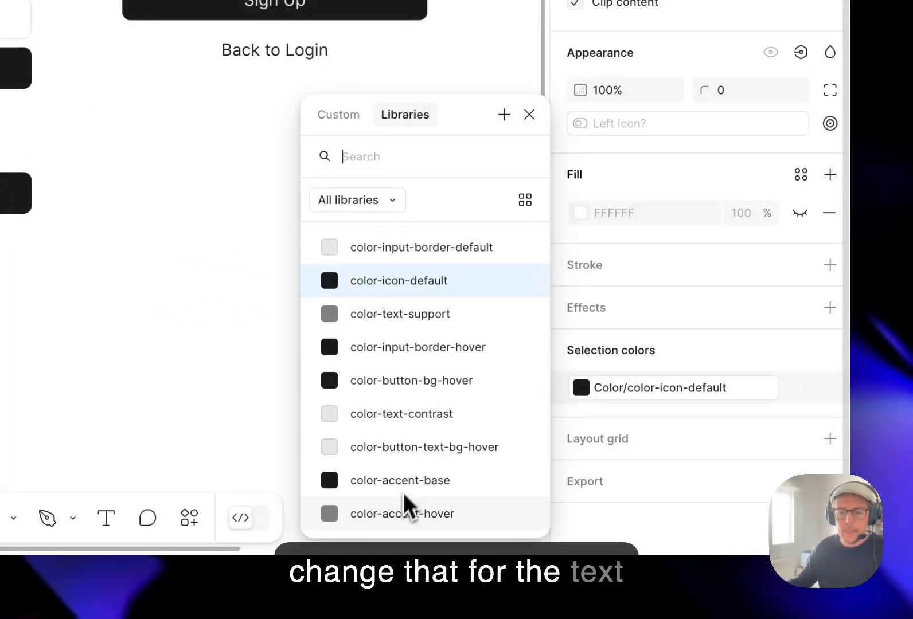
left_click(411, 415)
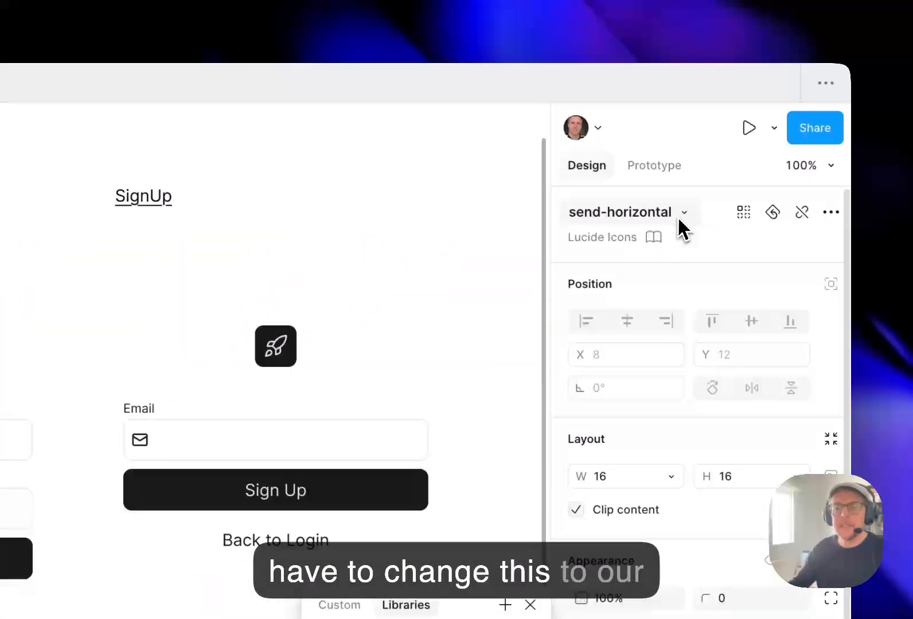
Swap the Google button's left icon for the icon/googleG component created in this file and set its variant to Black.
left_click(772, 118)
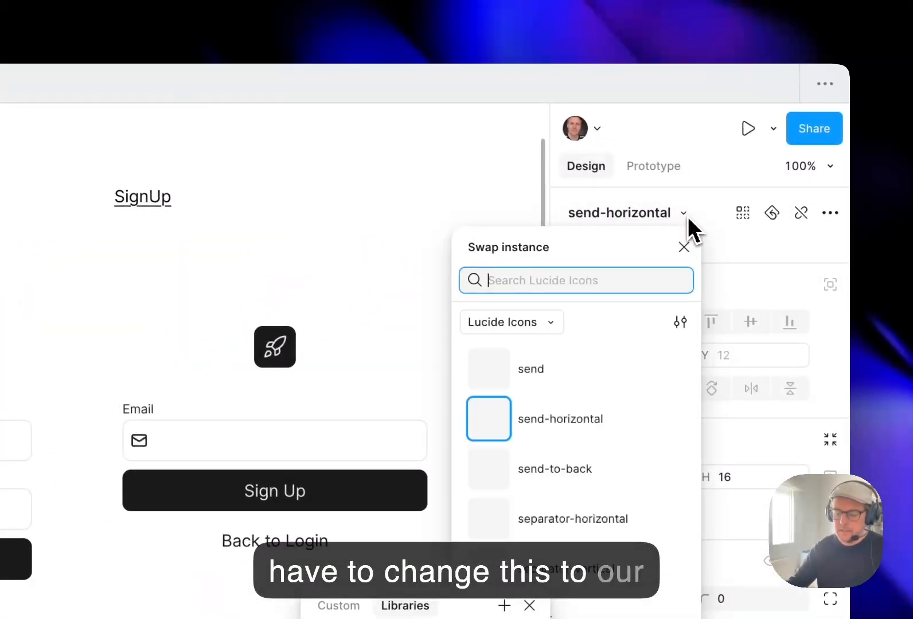
type("google")
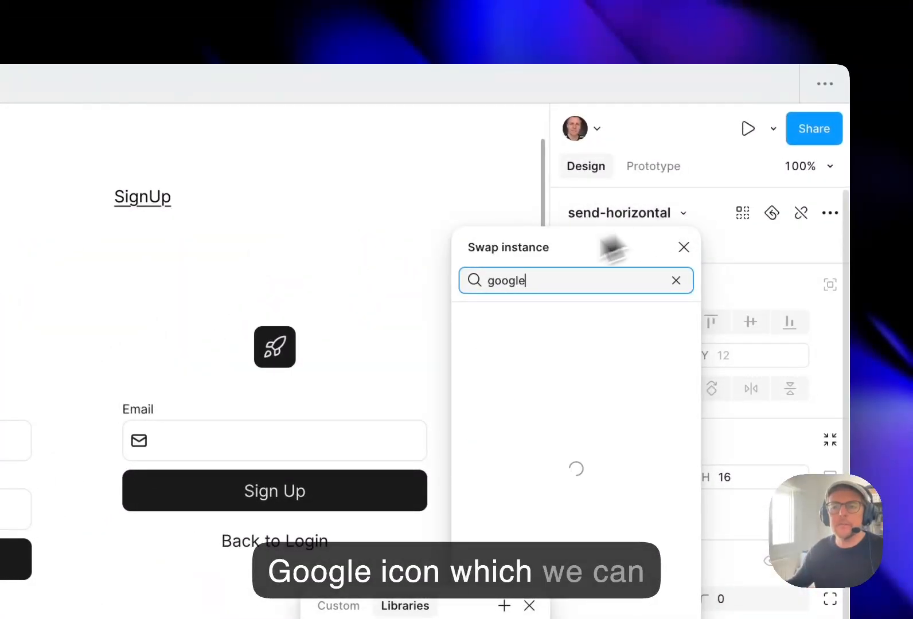
left_click(551, 324)
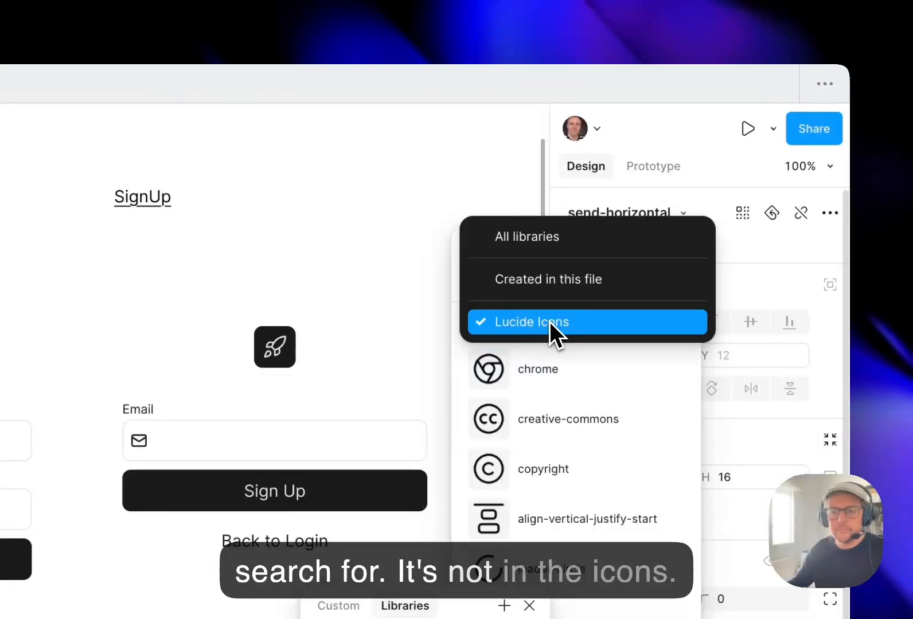
left_click(559, 282)
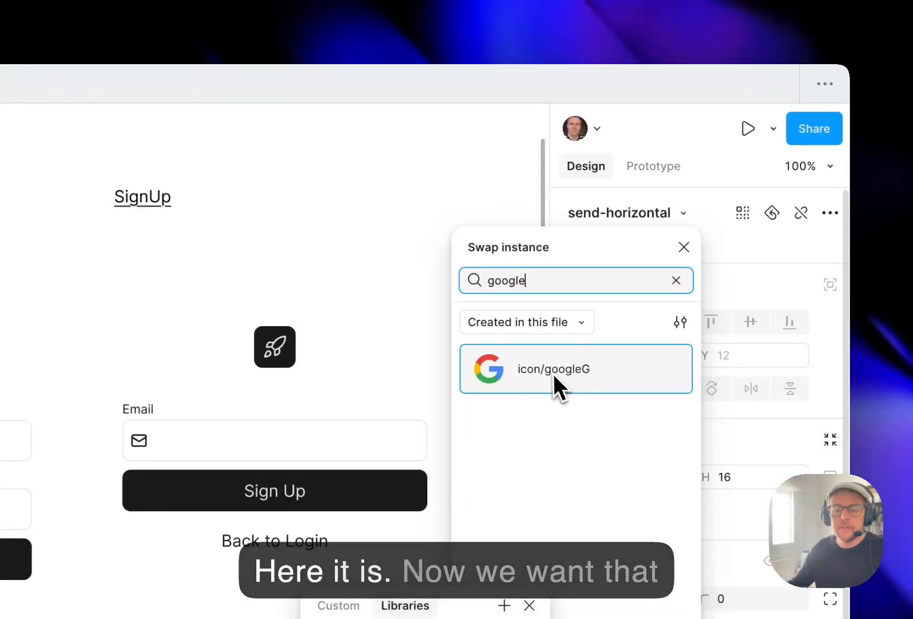
left_click(554, 371)
left_click(739, 273)
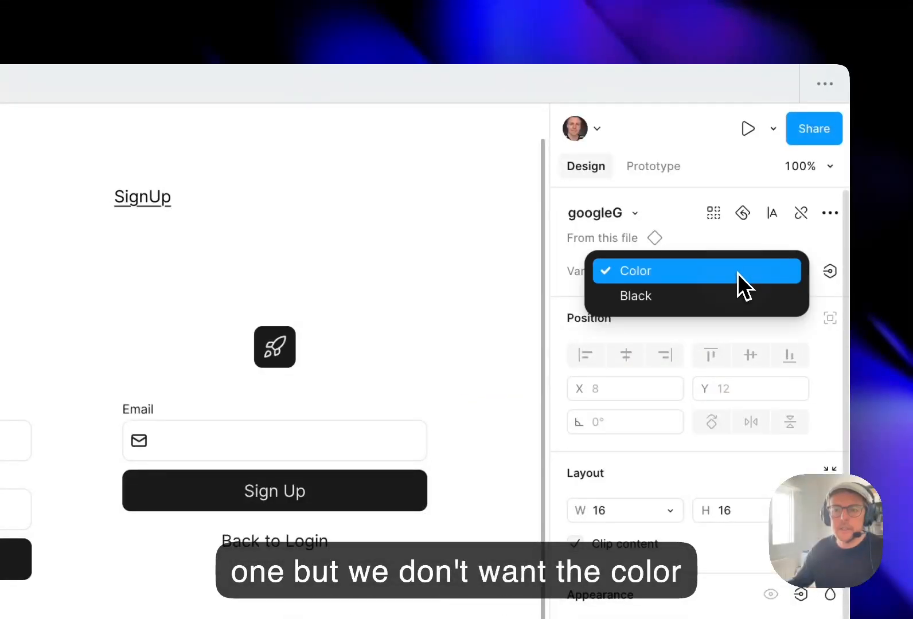
left_click(716, 296)
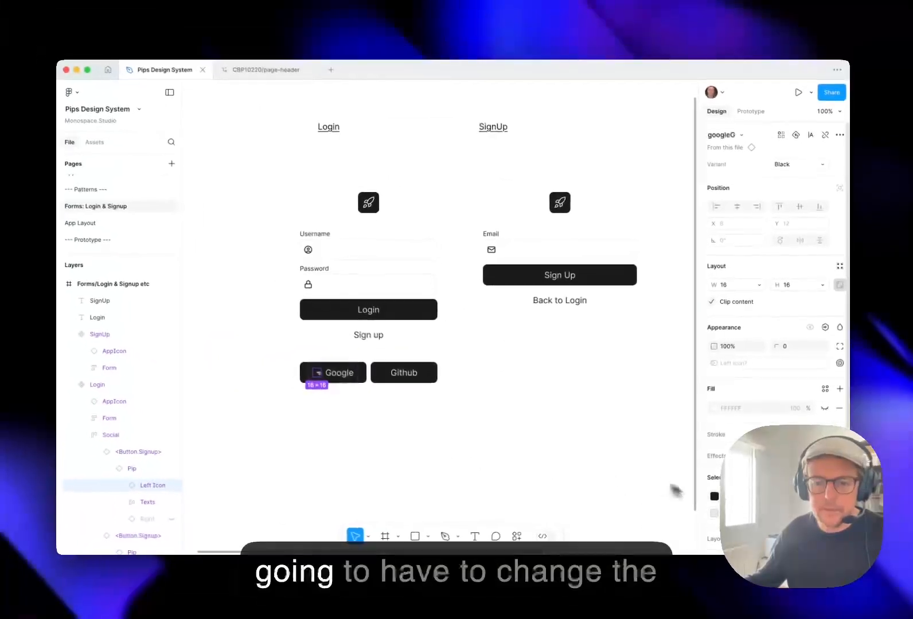
Change the Google icon's color-accent-base colour to color-text-contrast and deselect the icon.
left_click(715, 497)
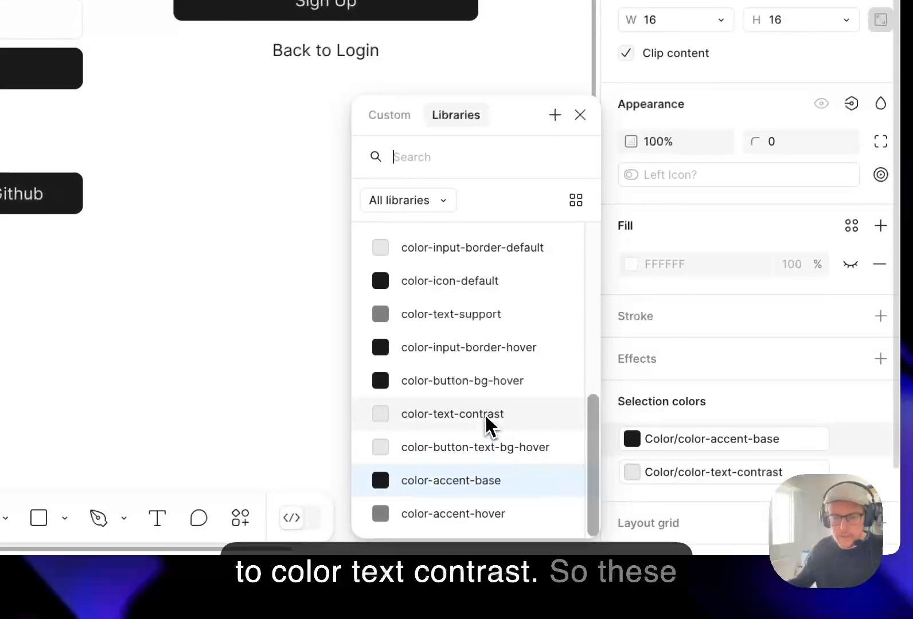
left_click(486, 425)
left_click(407, 361)
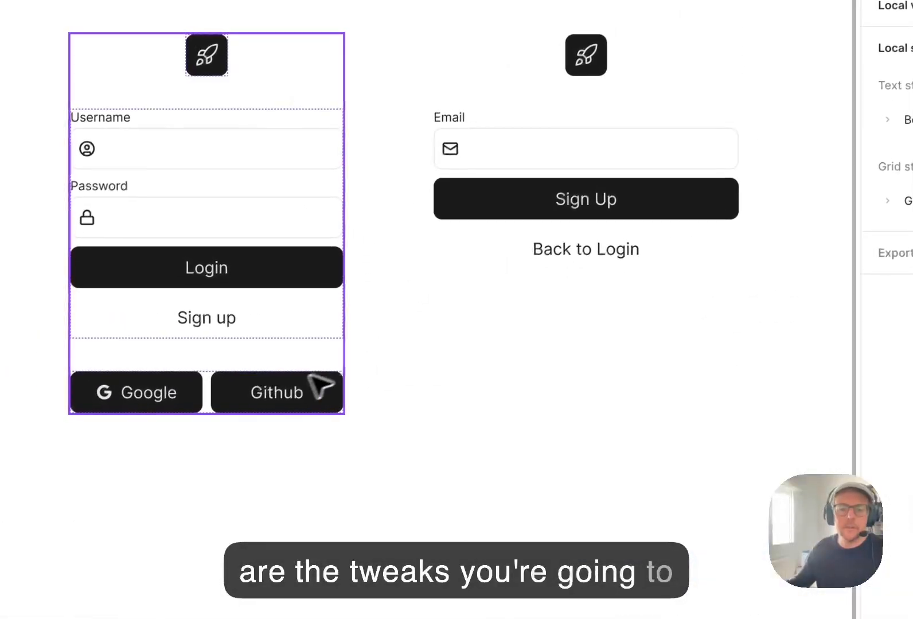
Turn on the left icon of the Pip instance inside the login form's Github button.
left_click(279, 394)
double_click(274, 397)
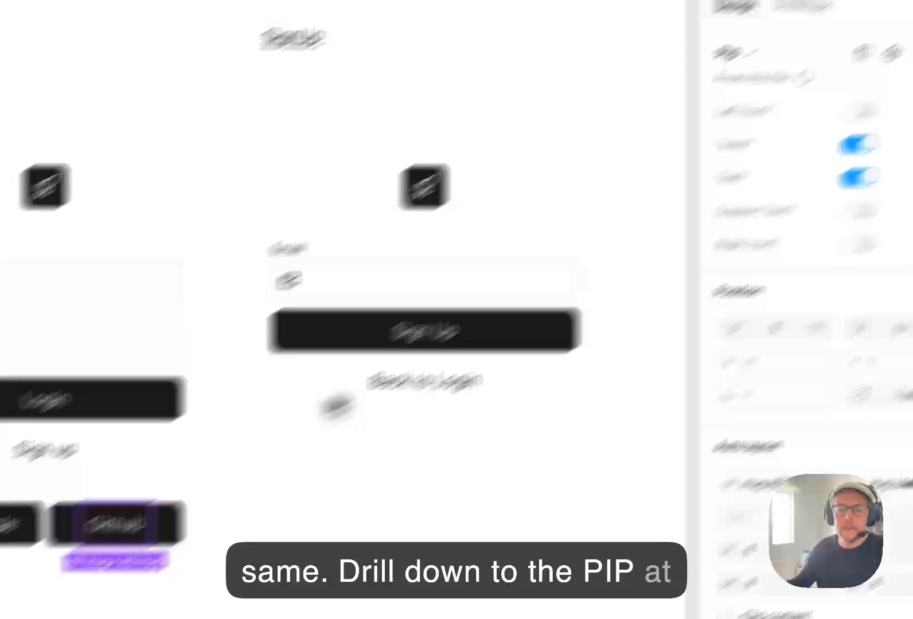
left_click(860, 110)
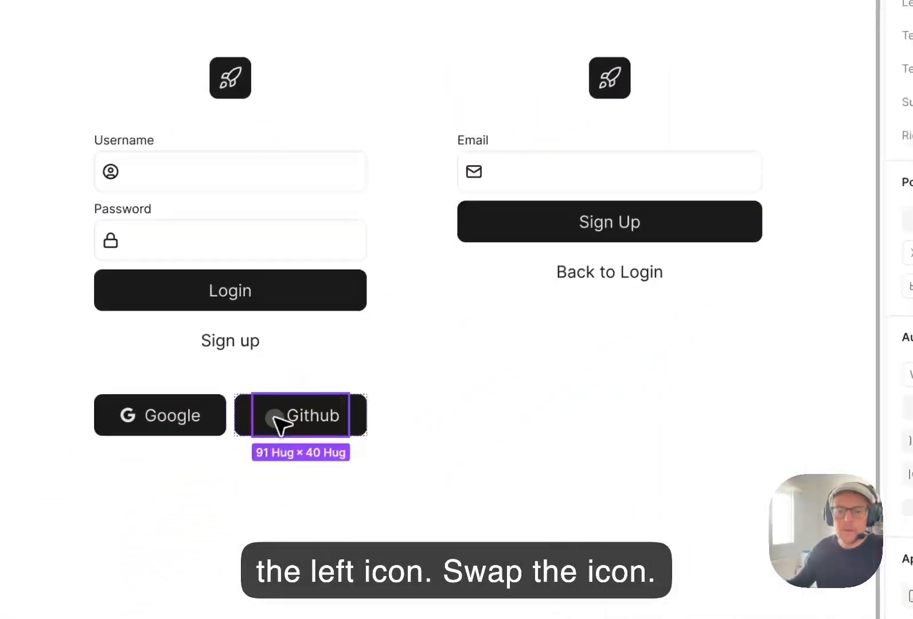
Swap the Github button's left icon for the GitHub icon component created in this file.
left_click(274, 417)
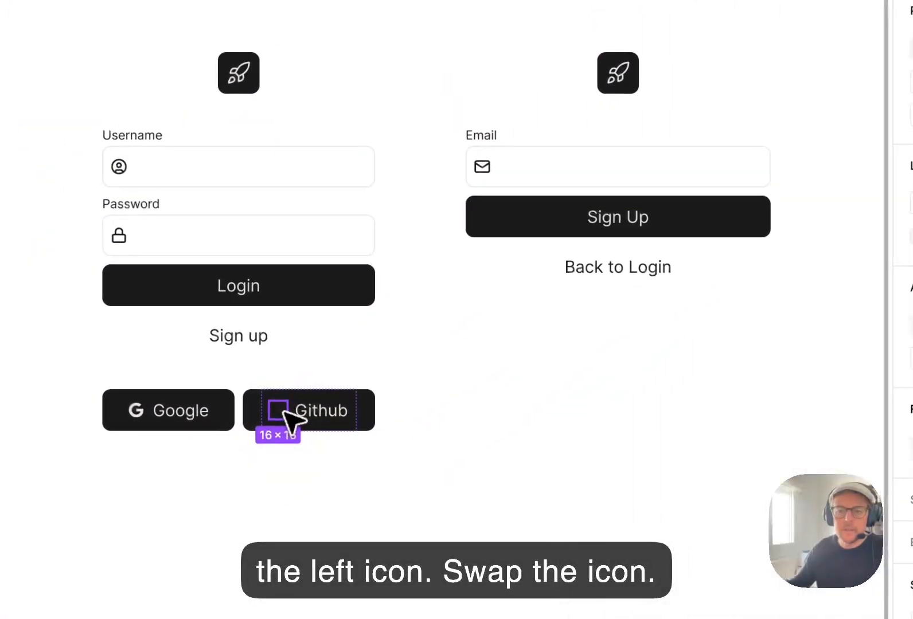
left_click(682, 137)
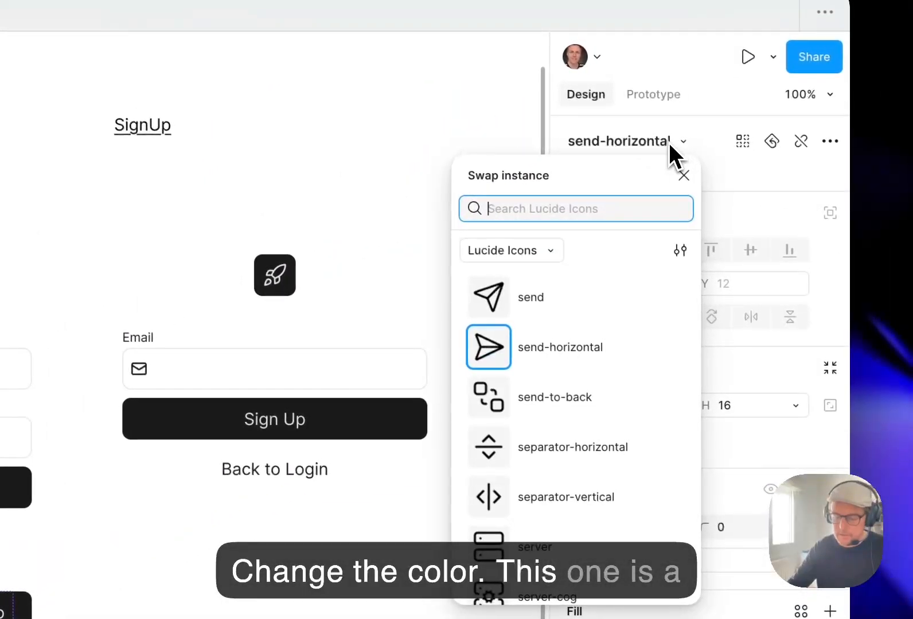
type("github")
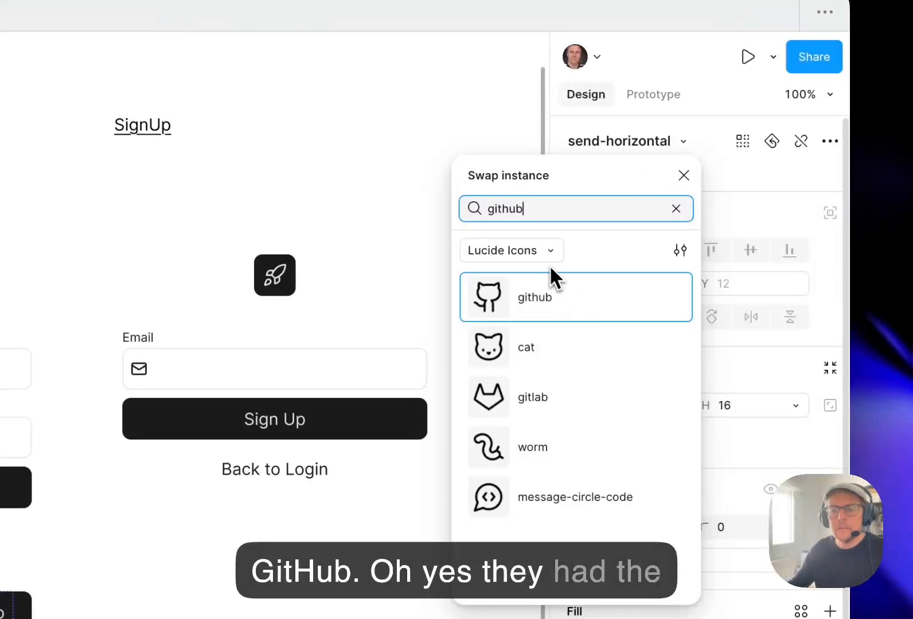
left_click(543, 250)
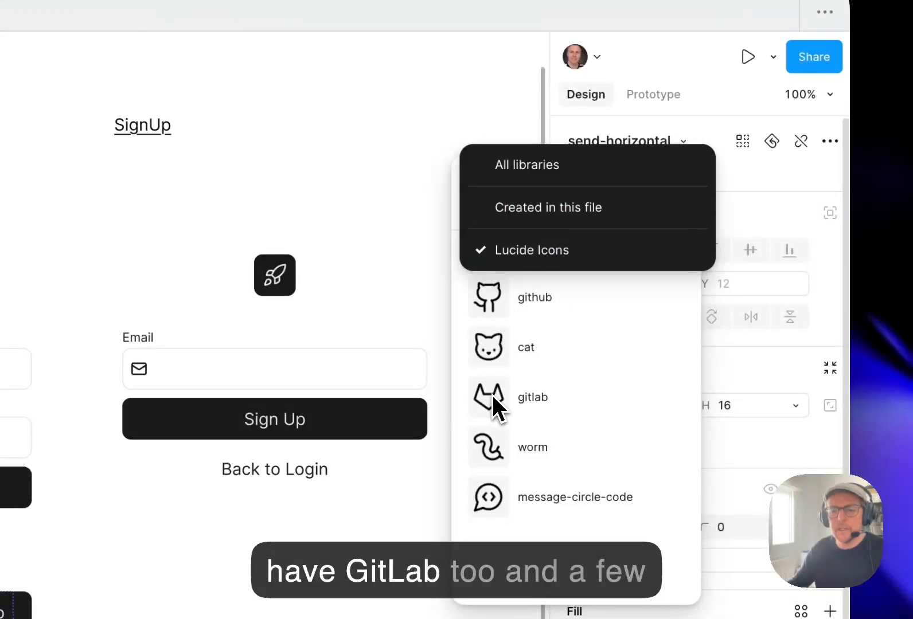
left_click(554, 213)
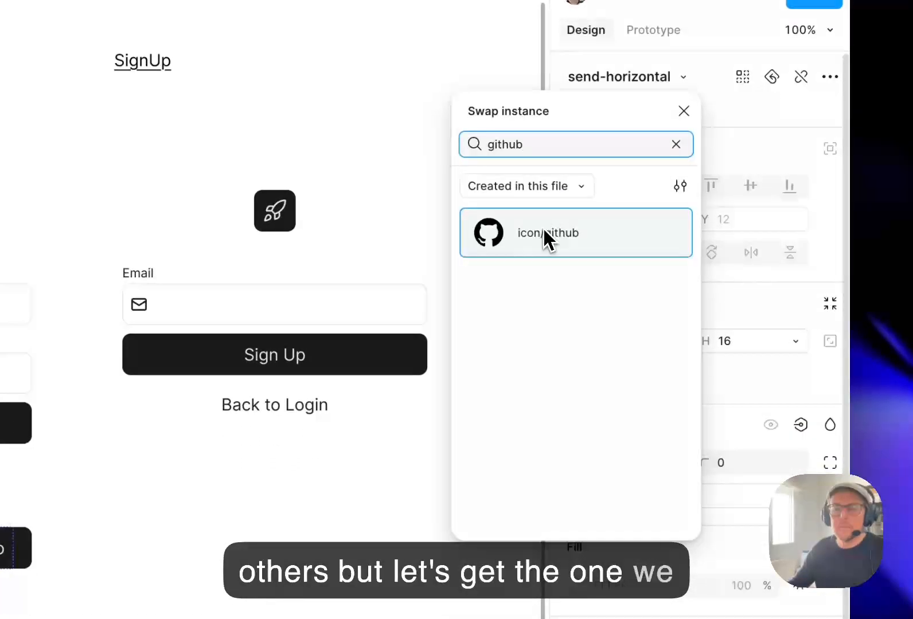
left_click(545, 236)
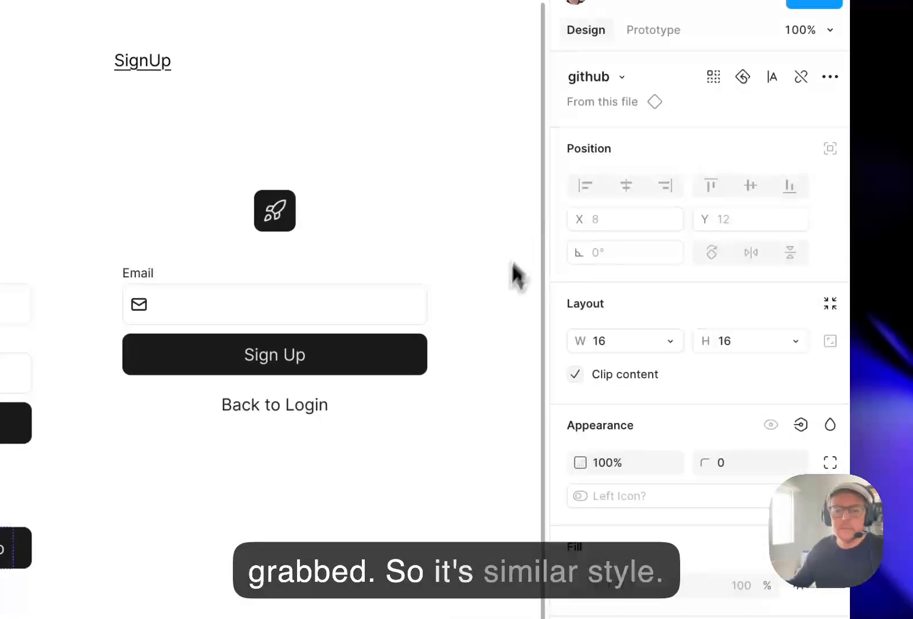
Set the colour of the Github button's left icon to the color-text-contrast library colour and deselect it.
left_click(800, 437)
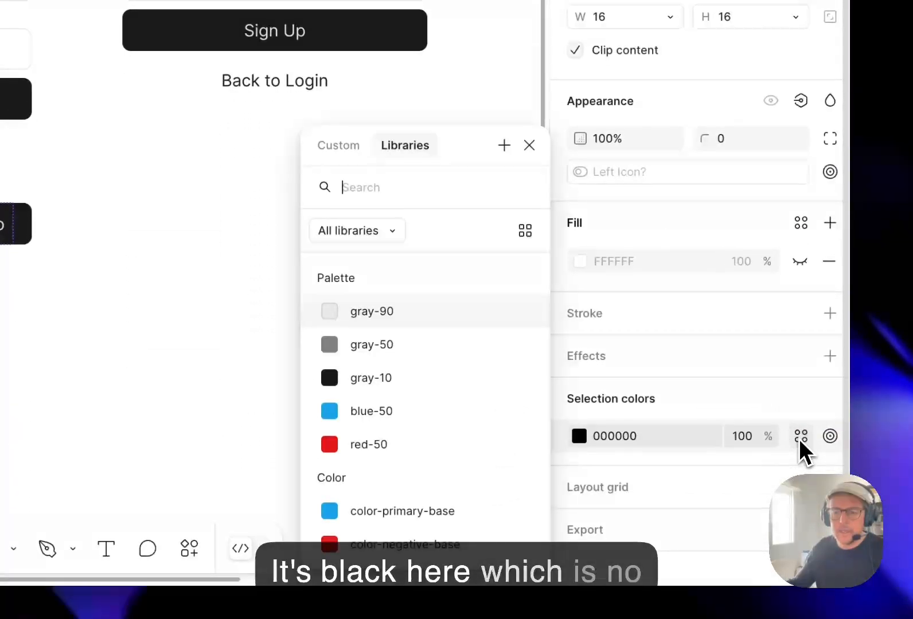
scroll(452, 463, "down", 8)
scroll(444, 376, "up", 1)
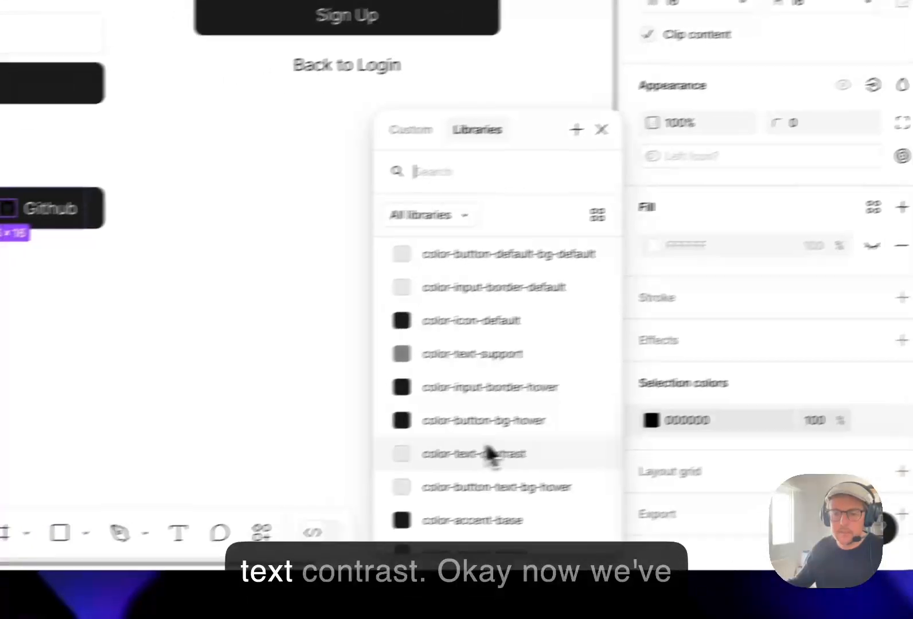
left_click(488, 455)
left_click(252, 246)
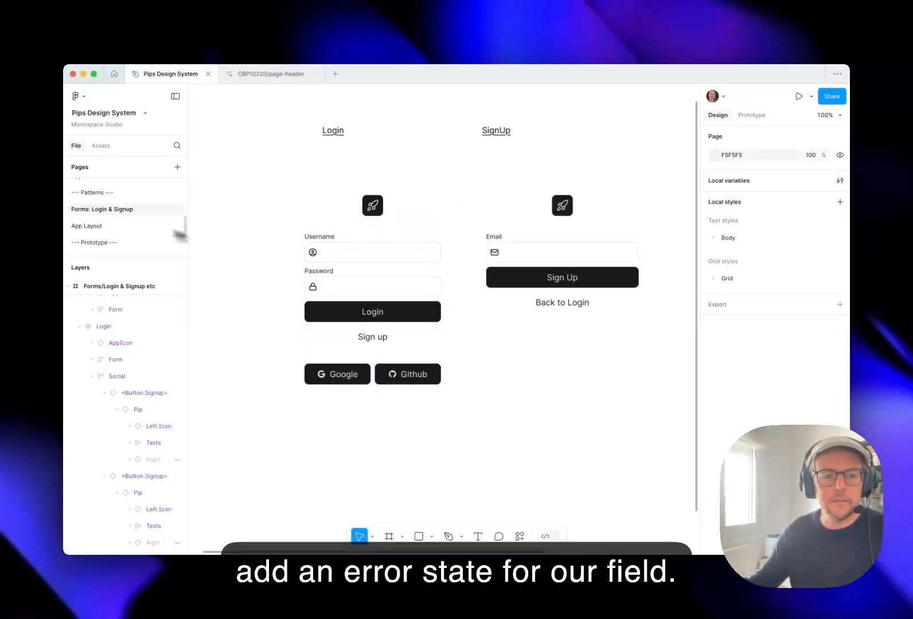
On the Field page, shift the field component to the right and add a Default text label to its left.
left_click(125, 204)
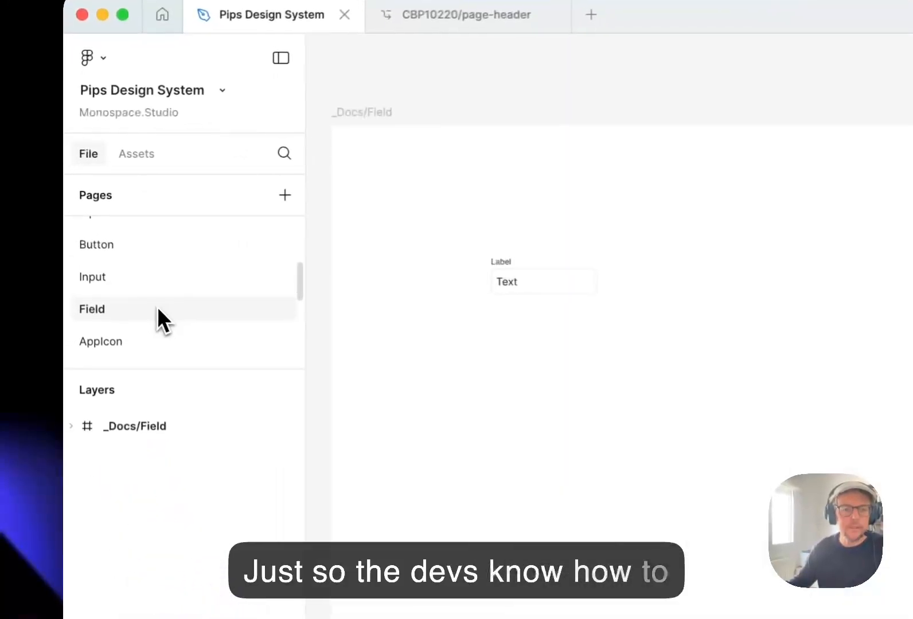
left_click_drag(494, 315, 587, 301)
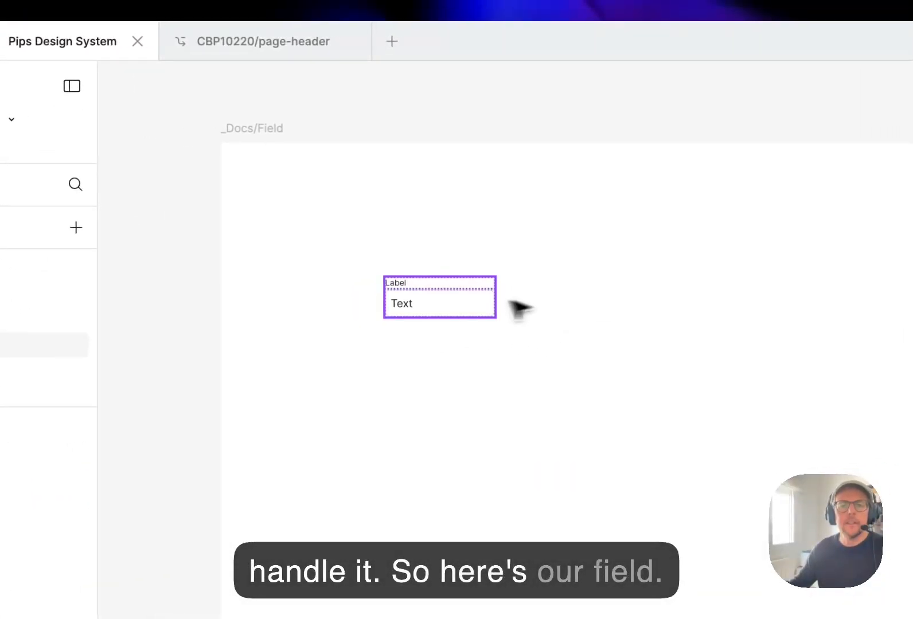
left_click(488, 303)
left_click_drag(437, 303, 518, 296)
left_click(372, 318)
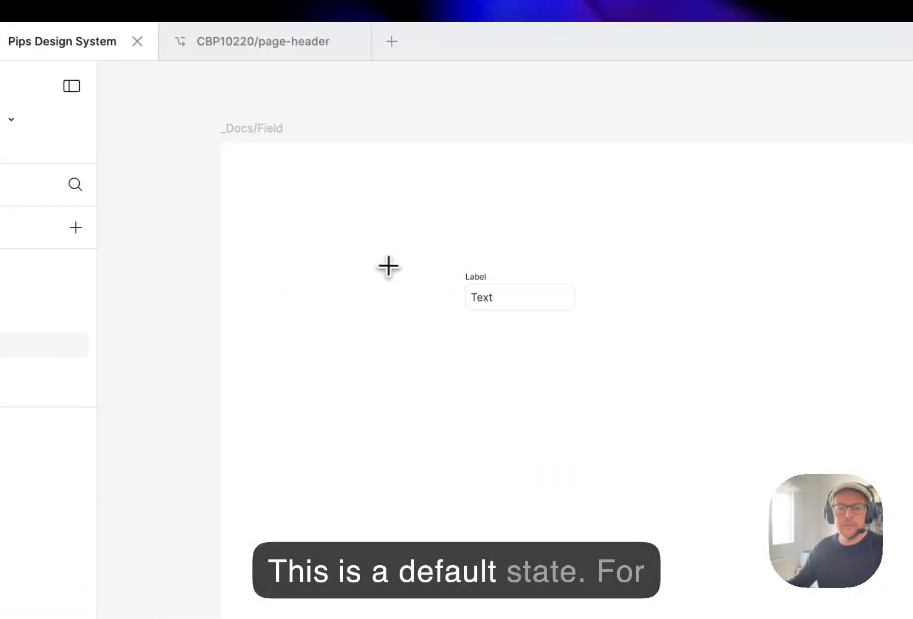
type("t")
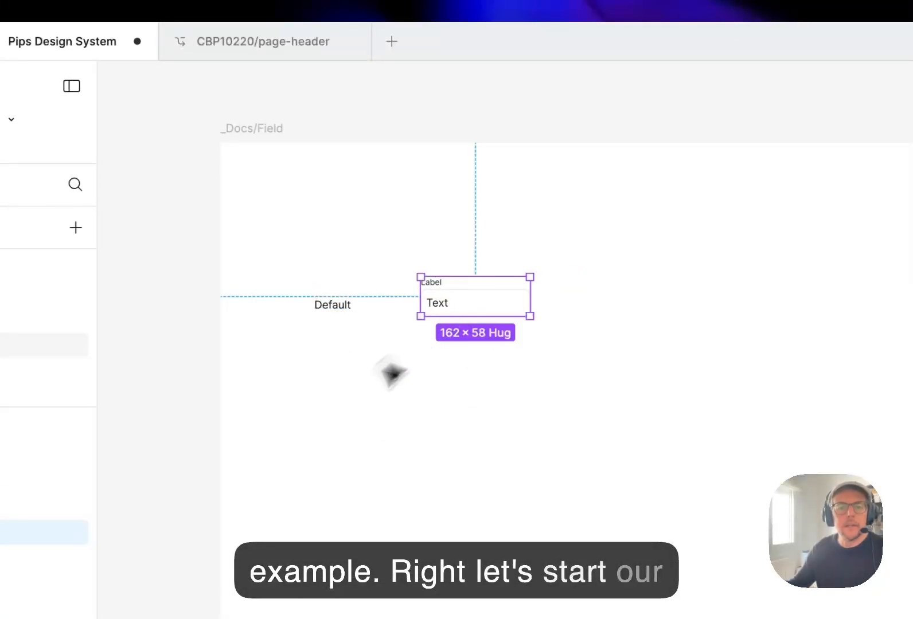
Duplicate the Default label above the field, change the copy to an underlined Field heading, and align it with the component's left edge.
left_click_drag(342, 318, 444, 199)
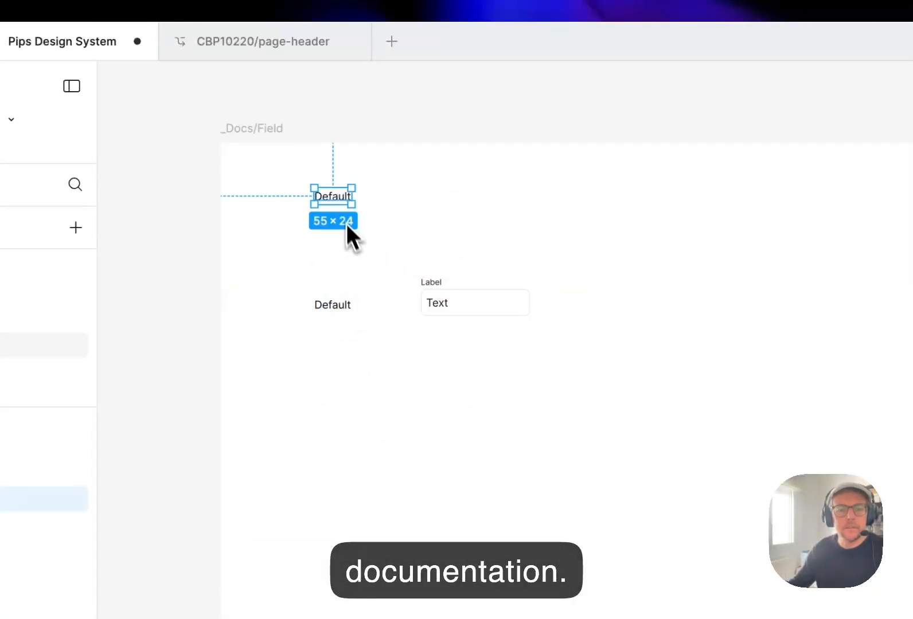
double_click(342, 198)
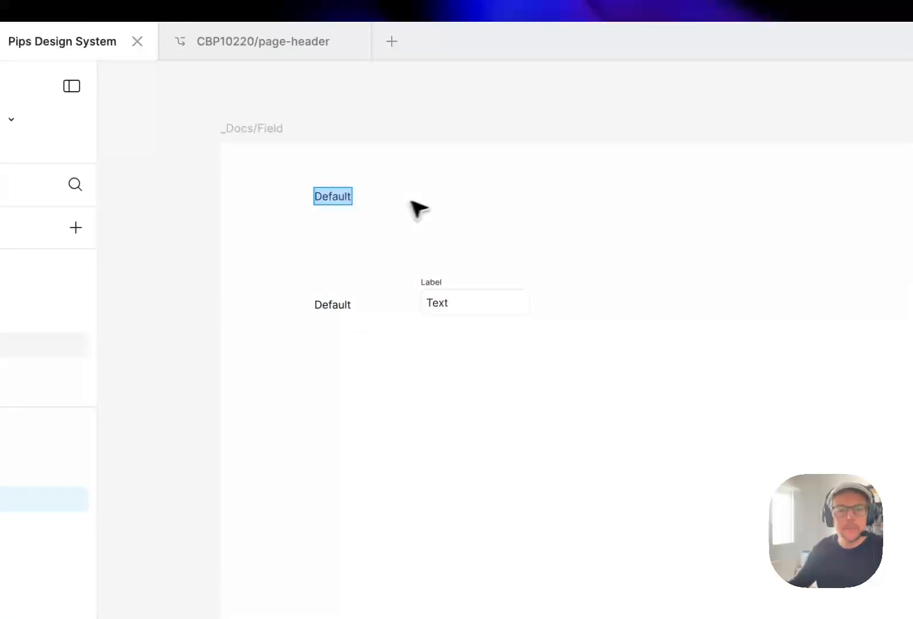
key("Escape")
key("super+u")
left_click(443, 197)
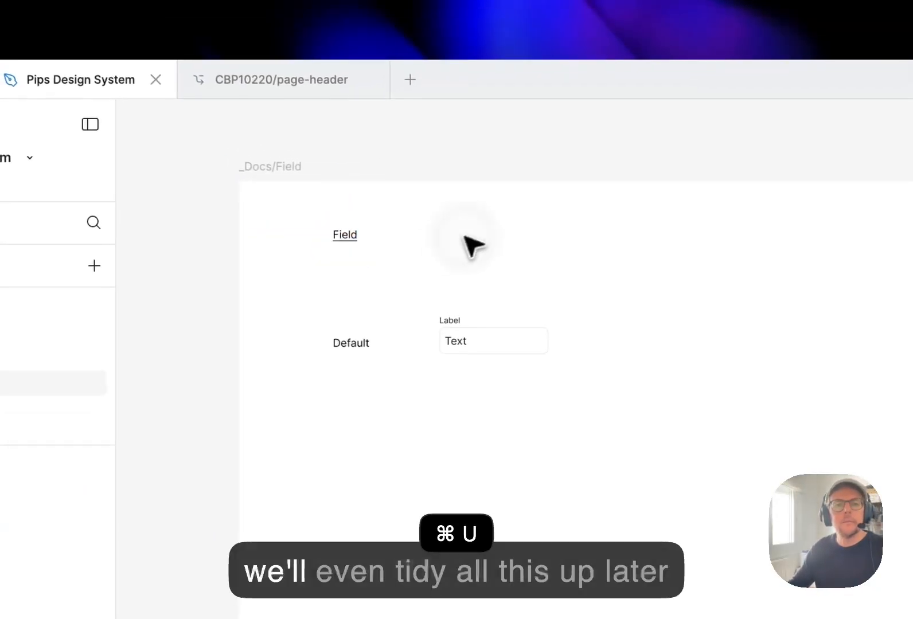
left_click_drag(326, 198, 346, 200)
left_click(639, 393)
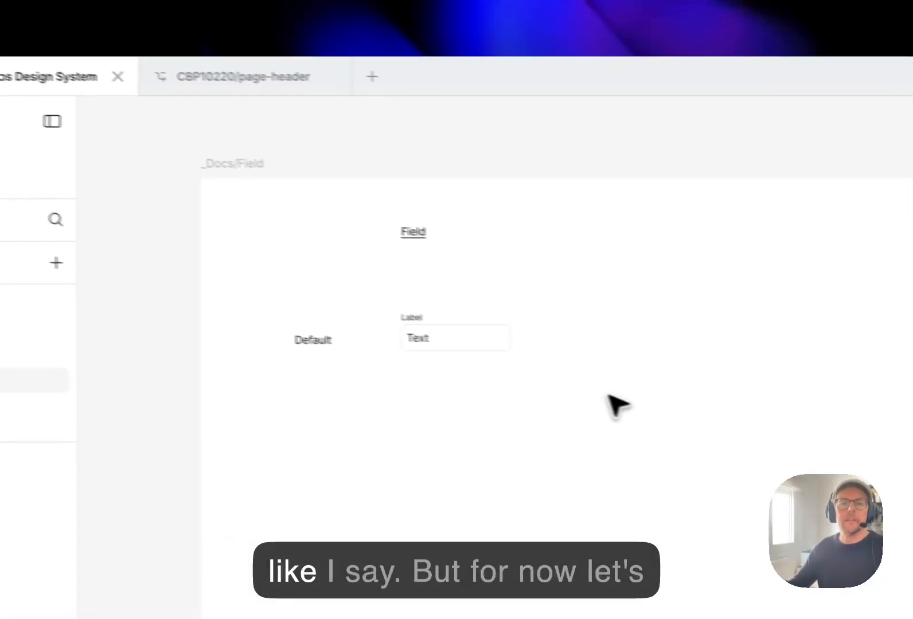
Add a second variant to the Field component and name it Error.
left_click_drag(614, 300, 573, 322)
key("super+0")
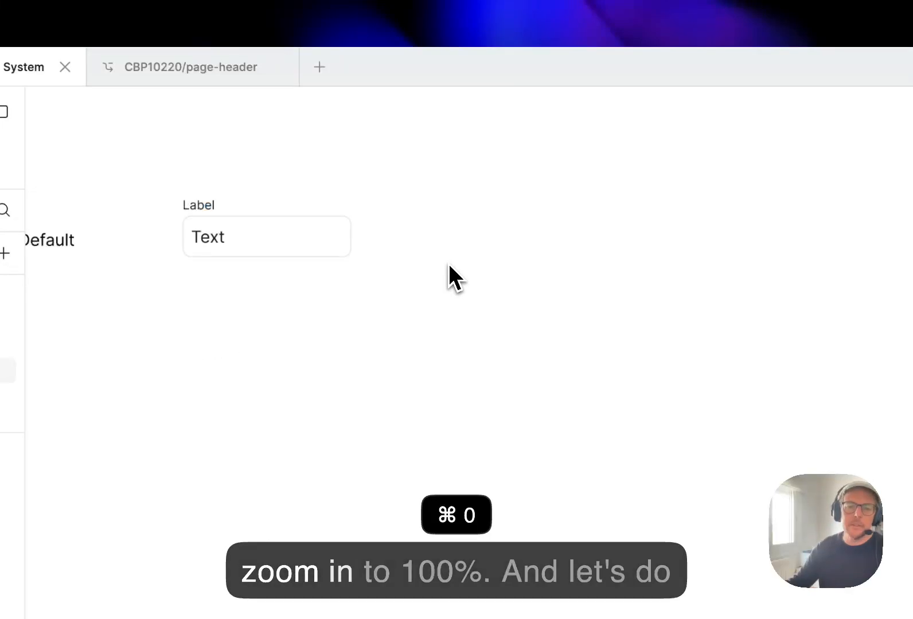
left_click_drag(410, 248, 619, 457)
left_click(545, 338)
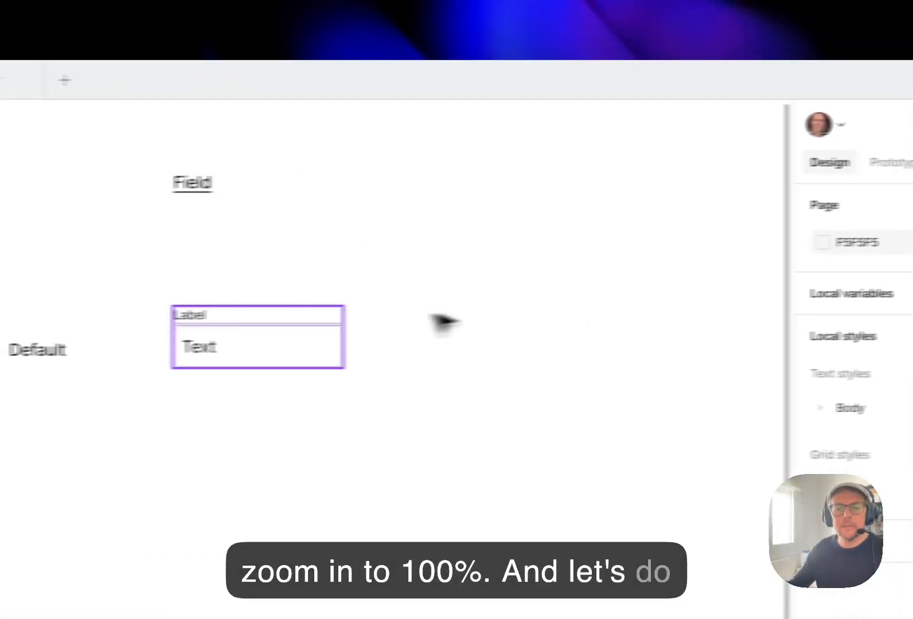
left_click(789, 214)
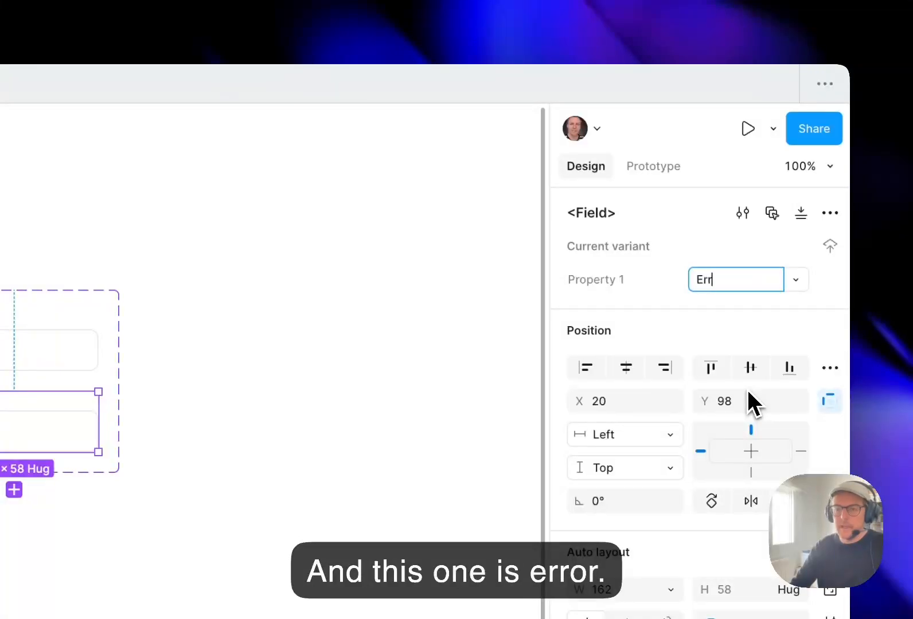
Rename the Field component's variant property to State.
left_click(591, 283)
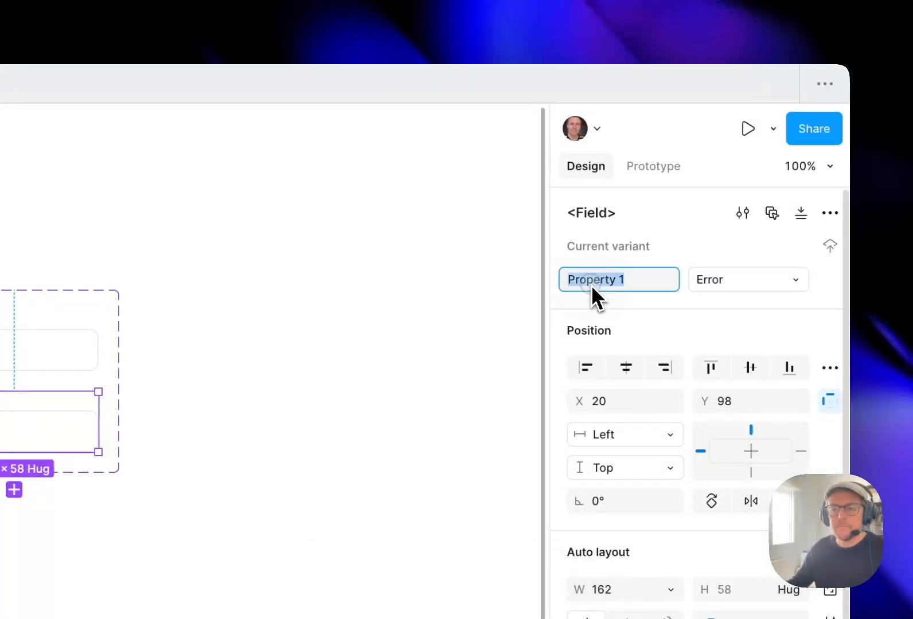
left_click_drag(591, 283, 600, 283)
type("State")
key("super+shift+Right")
key("BackSpace")
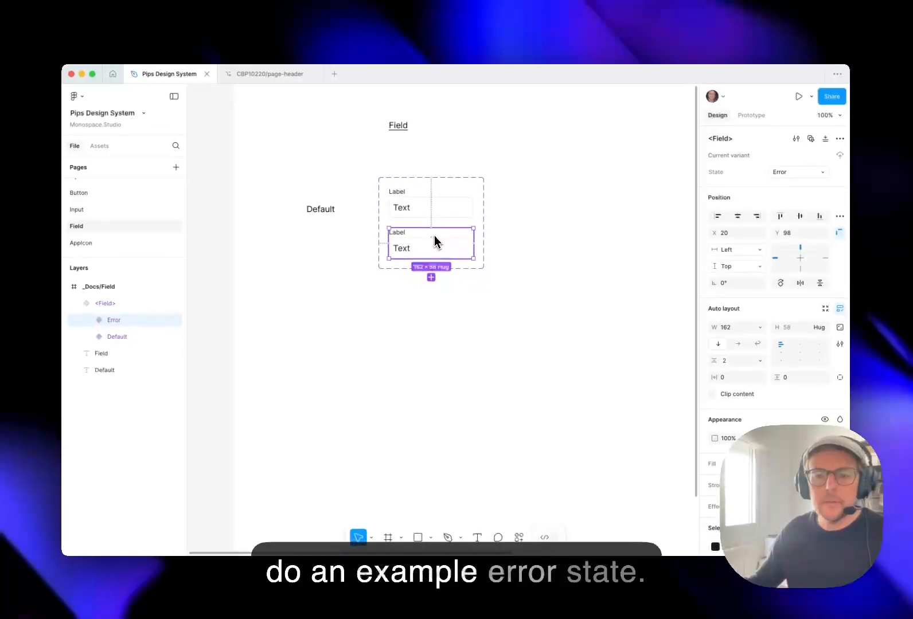
Make the hidden Helper text layer of the Field component's Error variant visible.
double_click(413, 247)
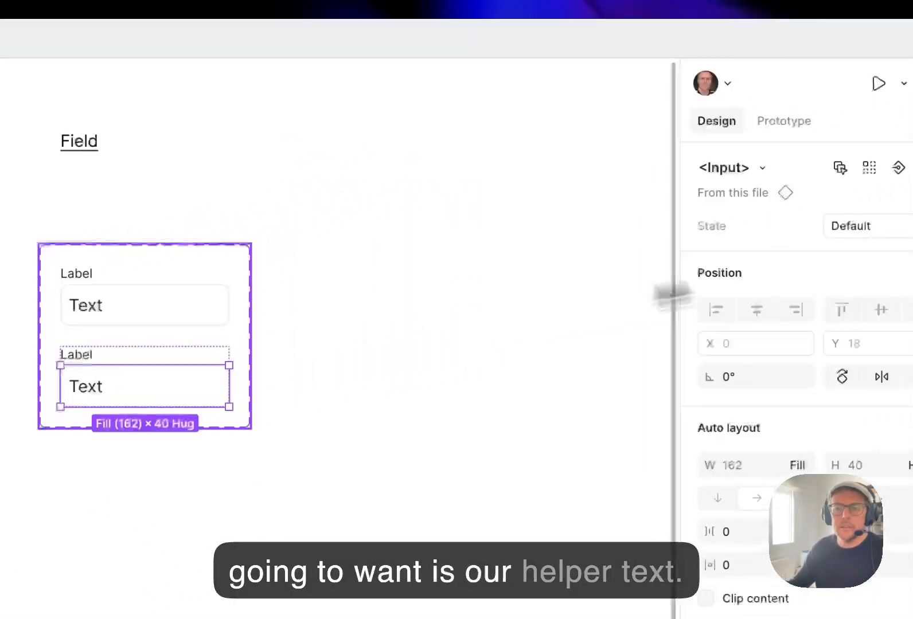
left_click(338, 278)
left_click(318, 331)
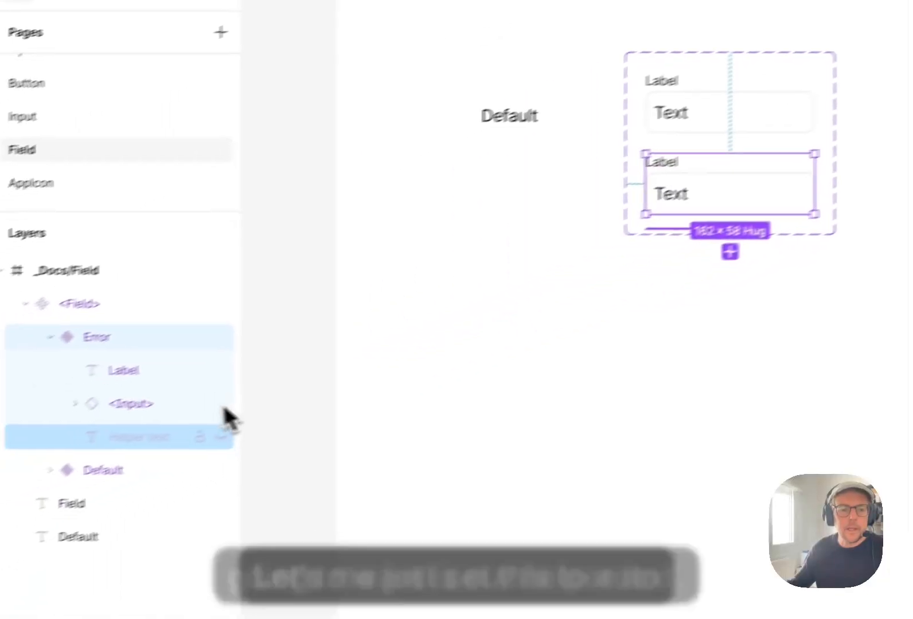
left_click(222, 435)
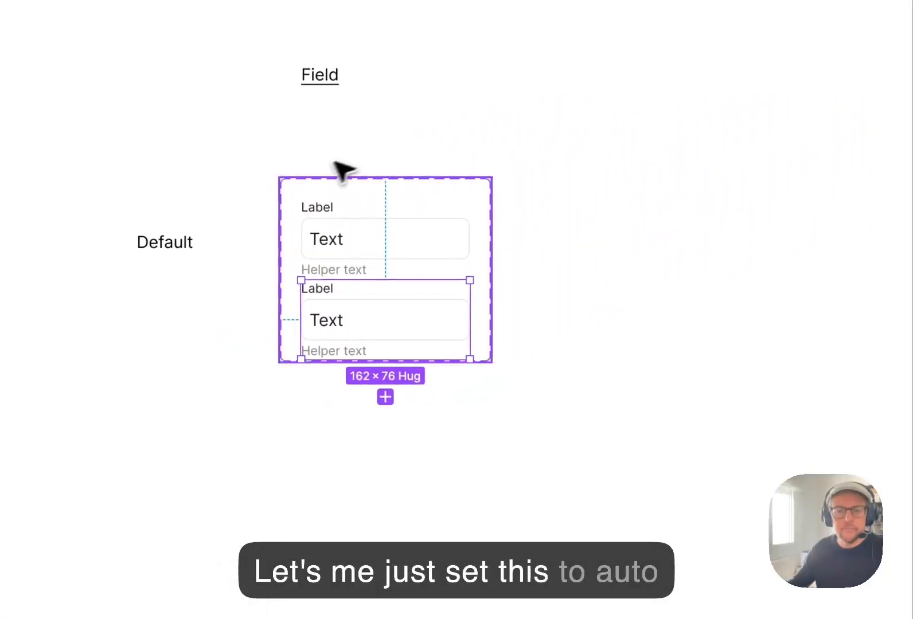
Apply vertical auto layout to the Field component set with 20 vertical padding and a larger gap between its variants.
left_click(825, 344)
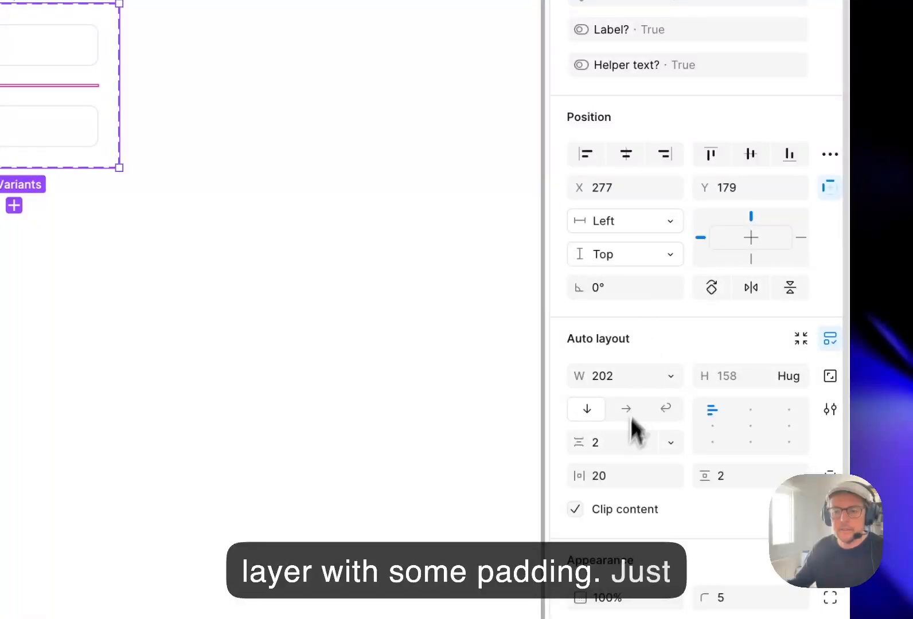
type("20")
key("Return")
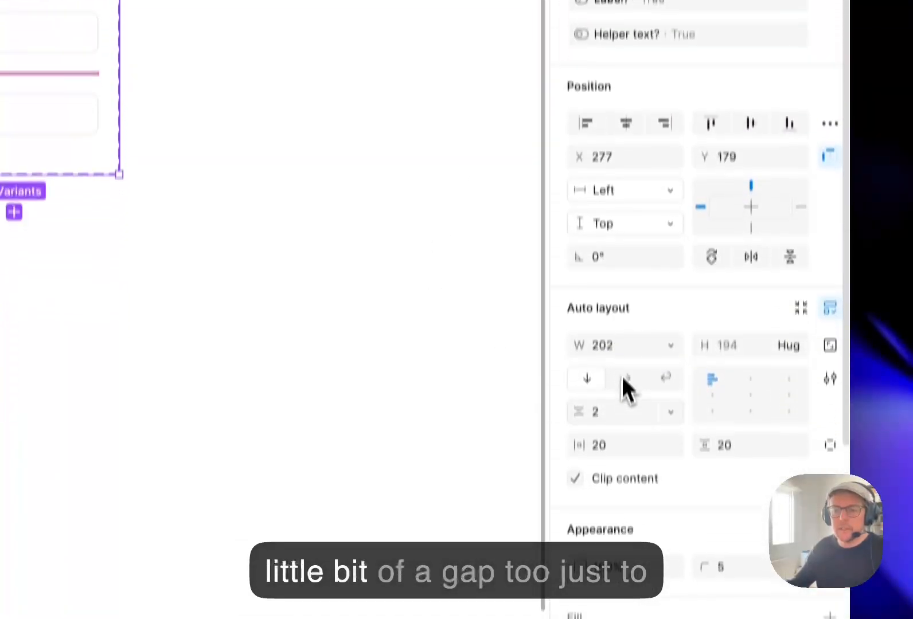
left_click(618, 593)
type("2")
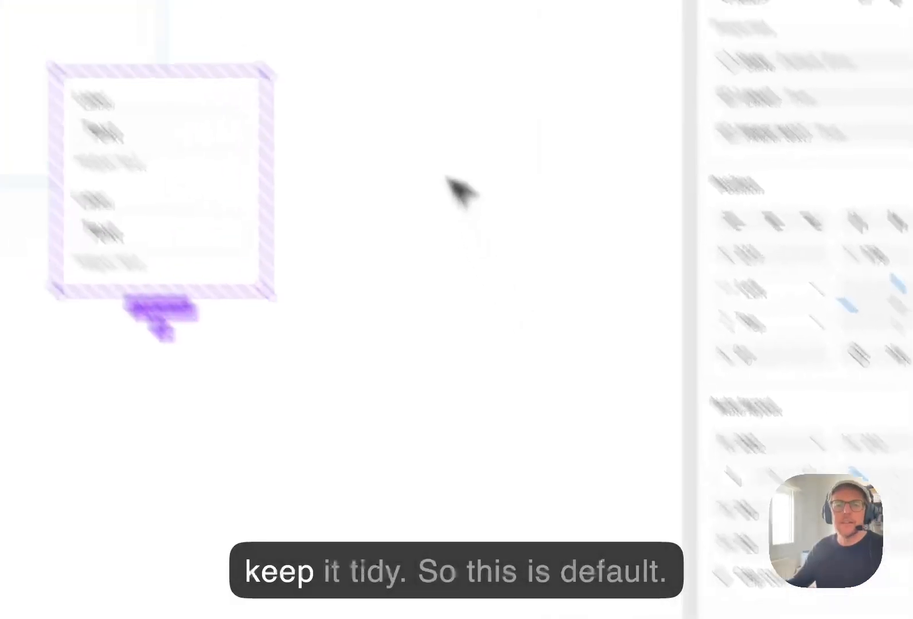
Duplicate the Default caption down beside the second Field variant and change the copy's text to Error.
left_click(267, 323)
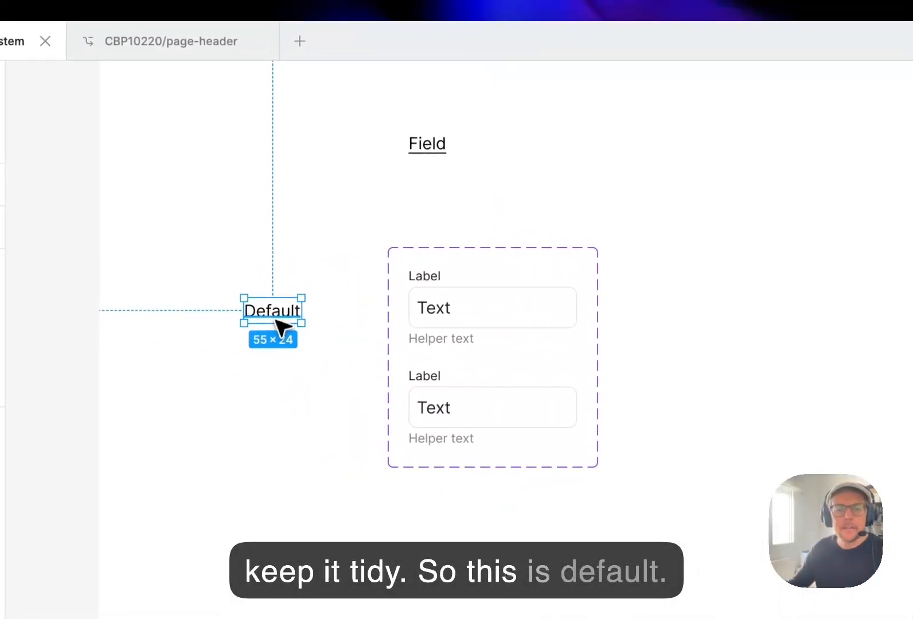
left_click_drag(276, 354, 275, 408)
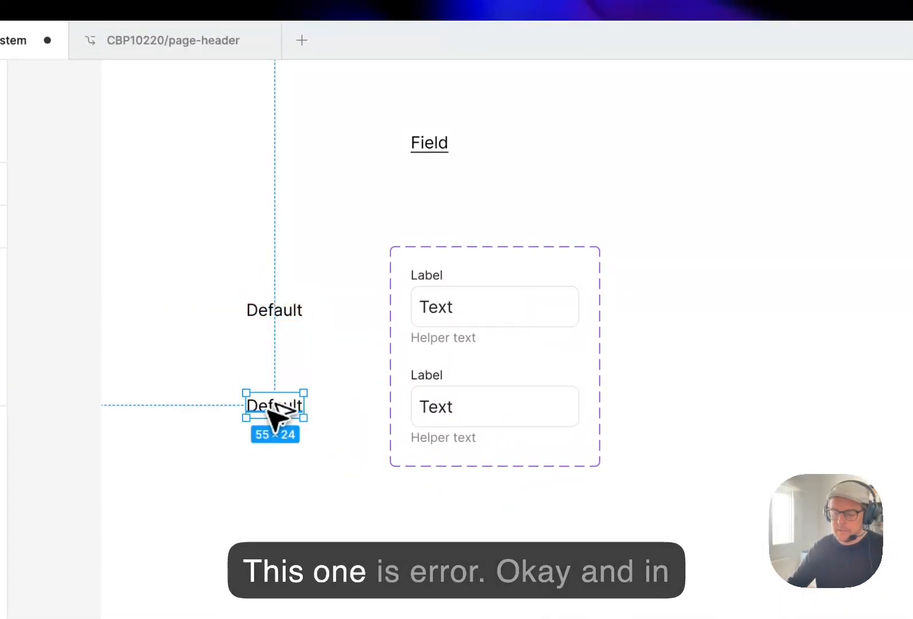
left_click(269, 413)
type("Error")
left_click(743, 371)
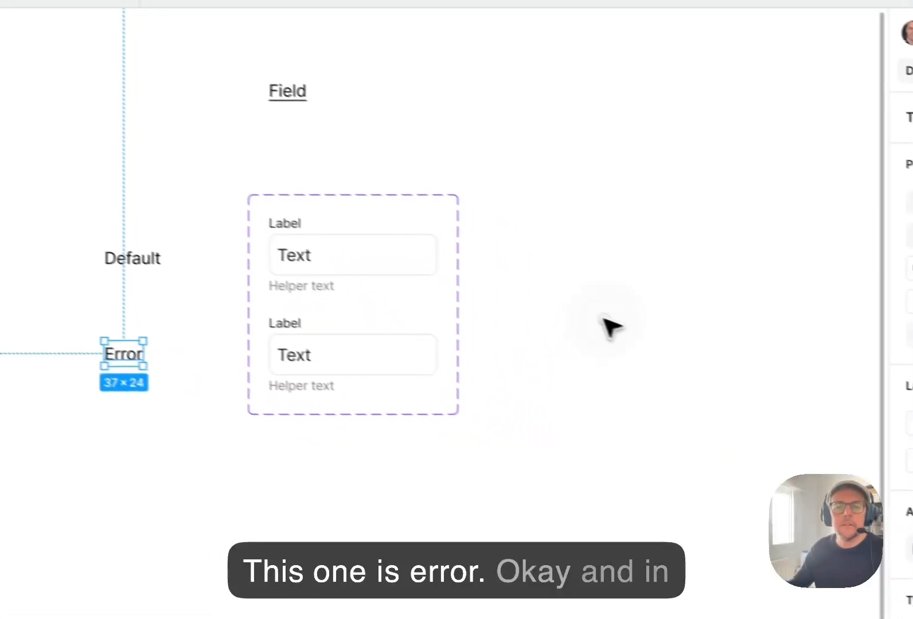
left_click(742, 371)
Set the fill of the Error variant's Helper text to the color-negative-base library color.
left_click(279, 380)
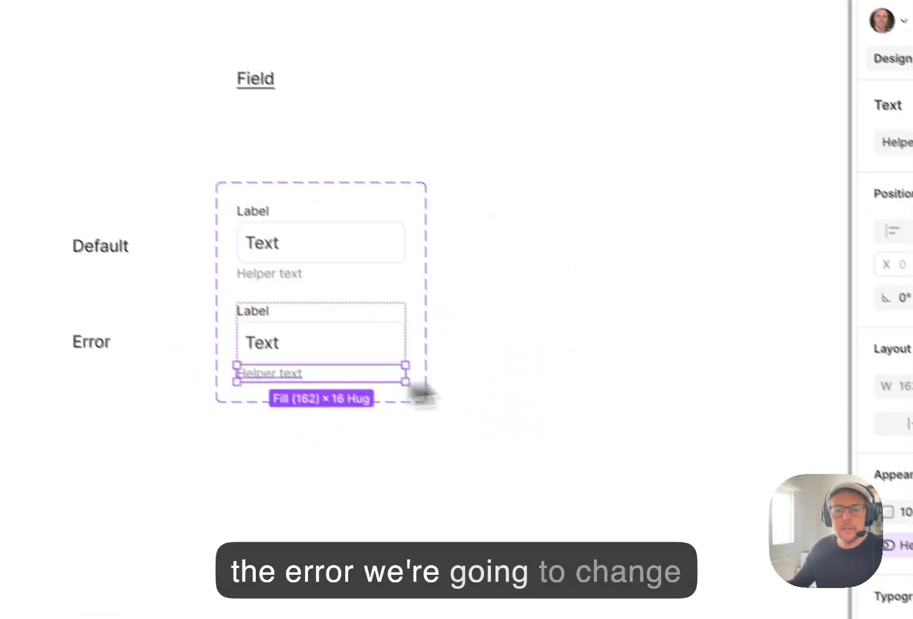
left_click(635, 453)
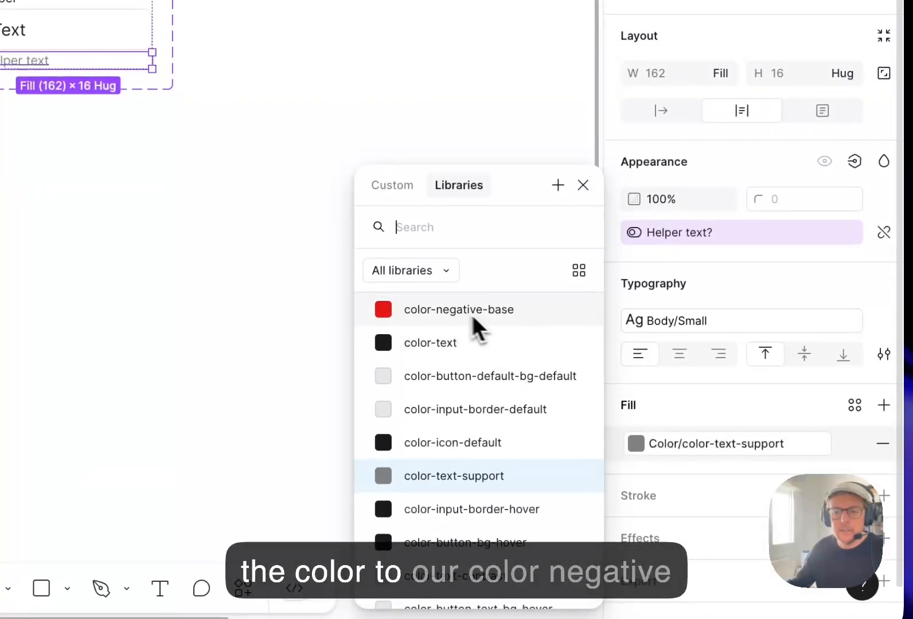
left_click(418, 315)
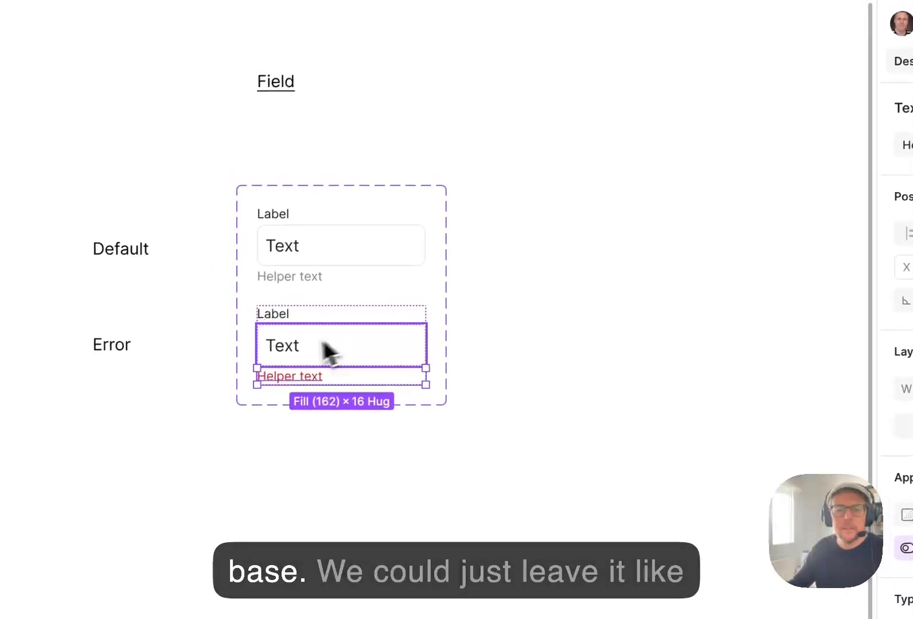
Turn on the right icon in the Error variant's input and make its Texts frame fill the available width.
left_click(290, 163)
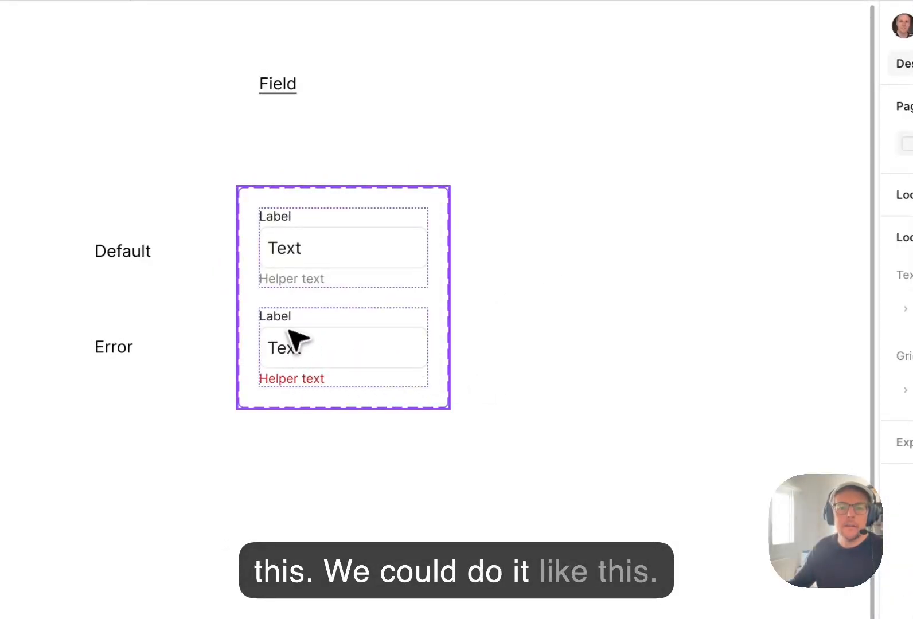
double_click(326, 356)
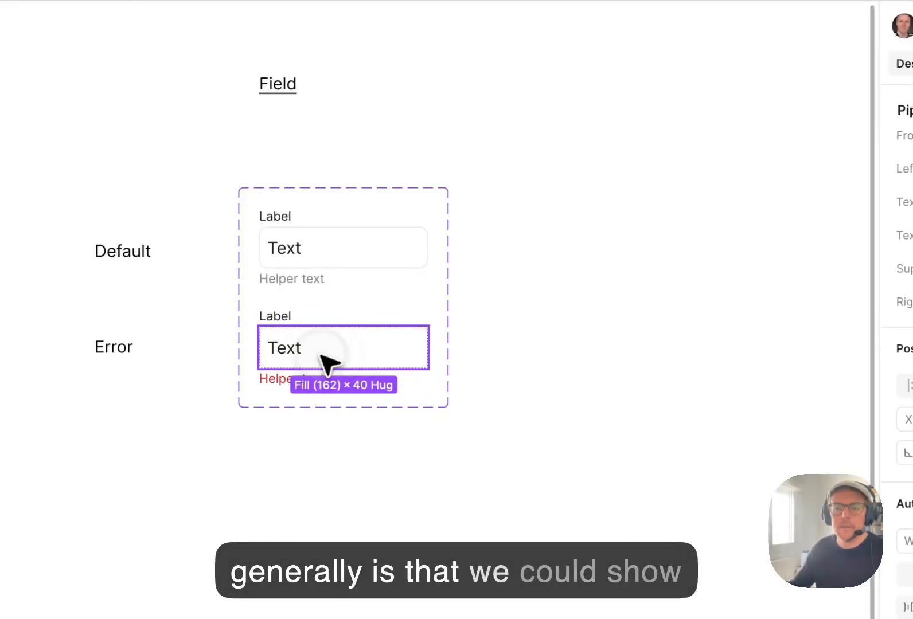
left_click(711, 316)
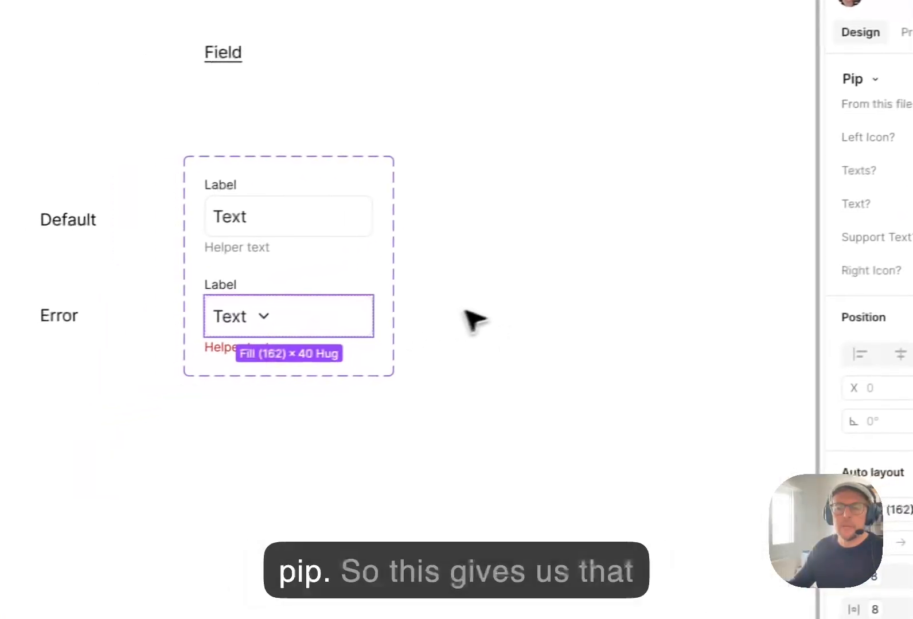
double_click(232, 319)
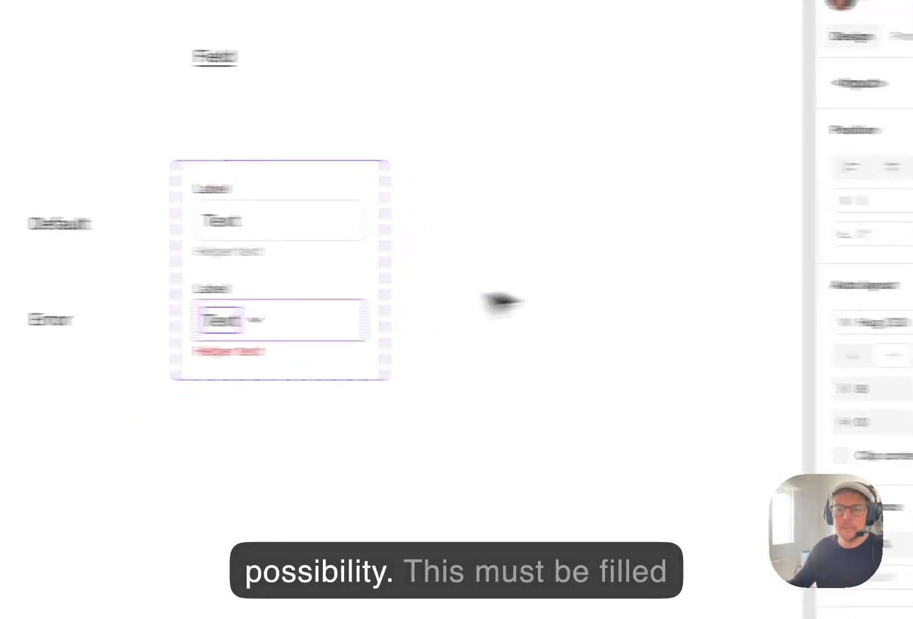
left_click(704, 321)
left_click(671, 344)
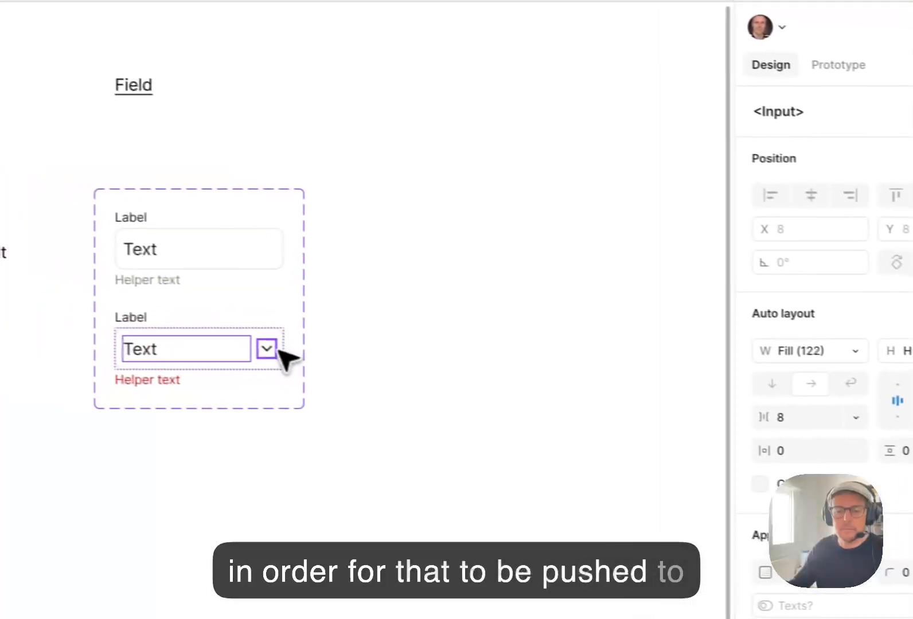
Swap the Error input's chevron-down icon for triangle-alert from Lucide Icons and color it color-negative-base.
left_click(288, 353)
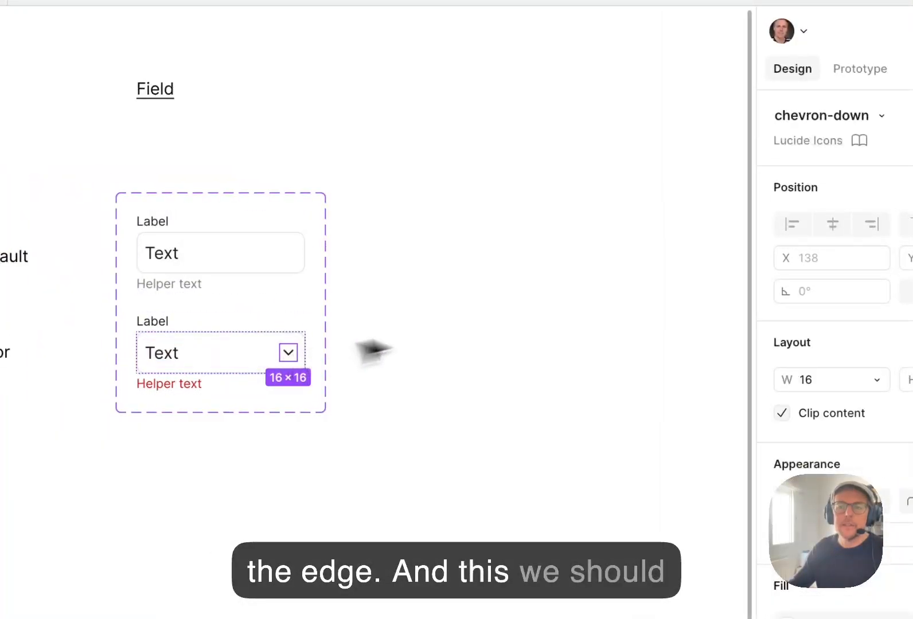
left_click(880, 116)
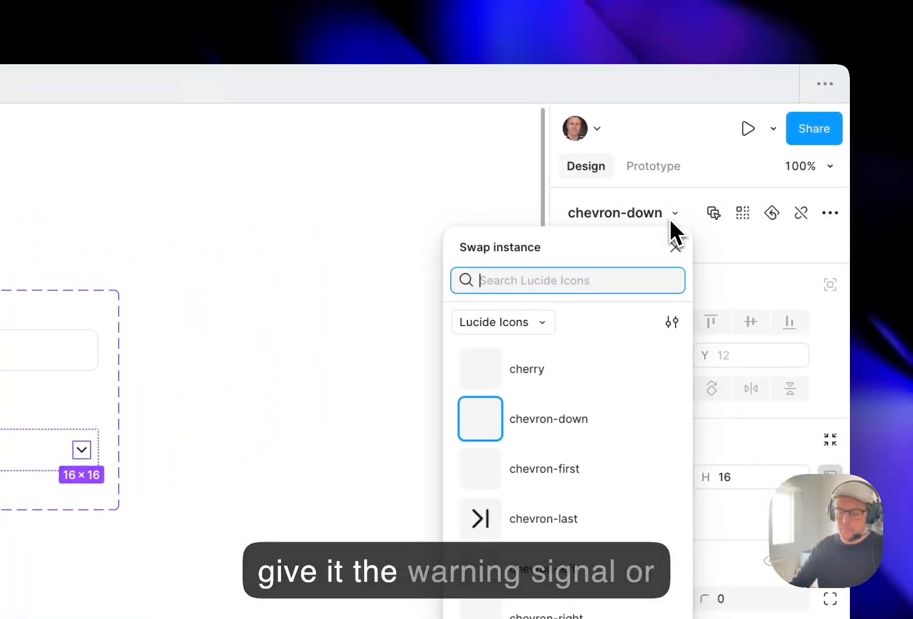
type("warn")
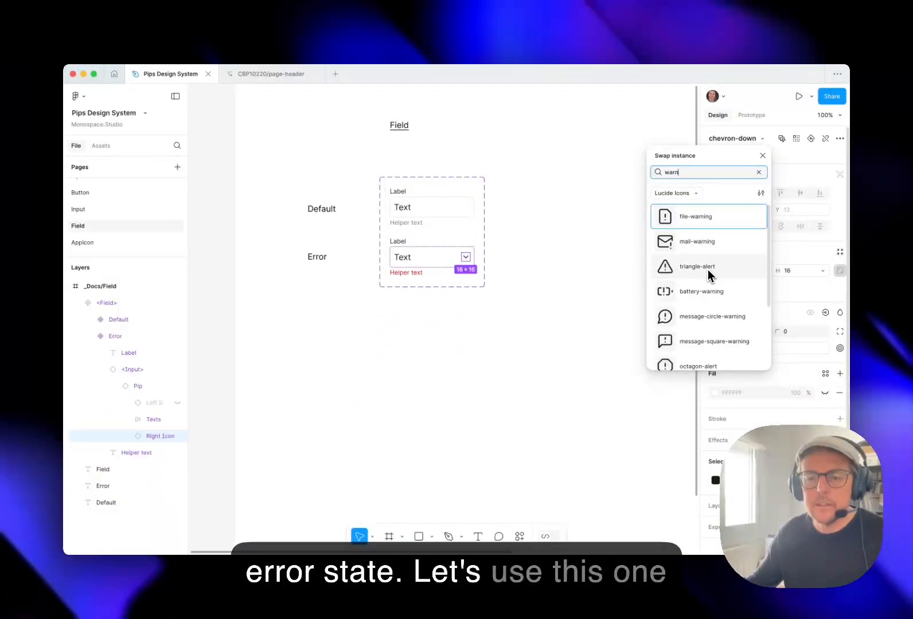
left_click(725, 268)
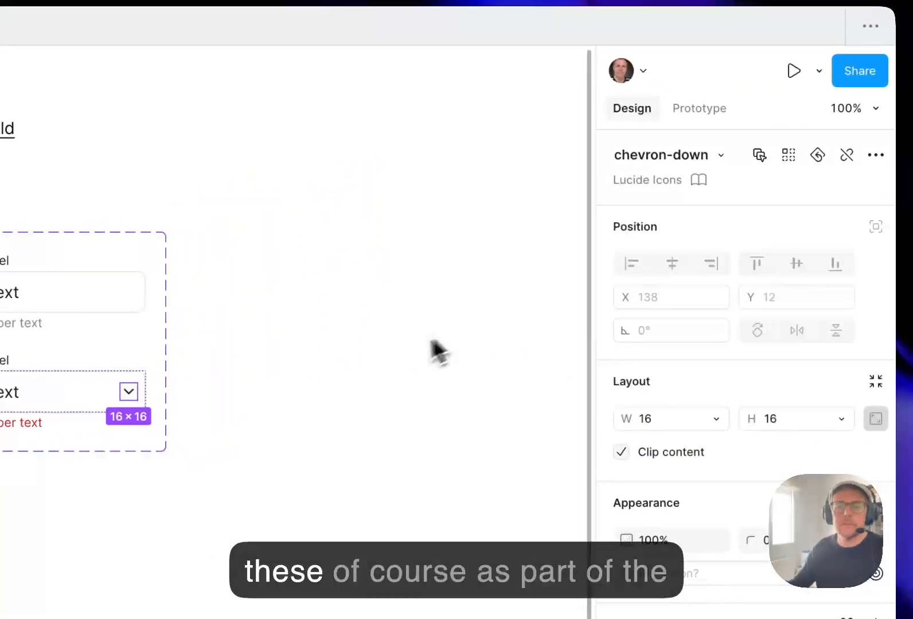
left_click(617, 480)
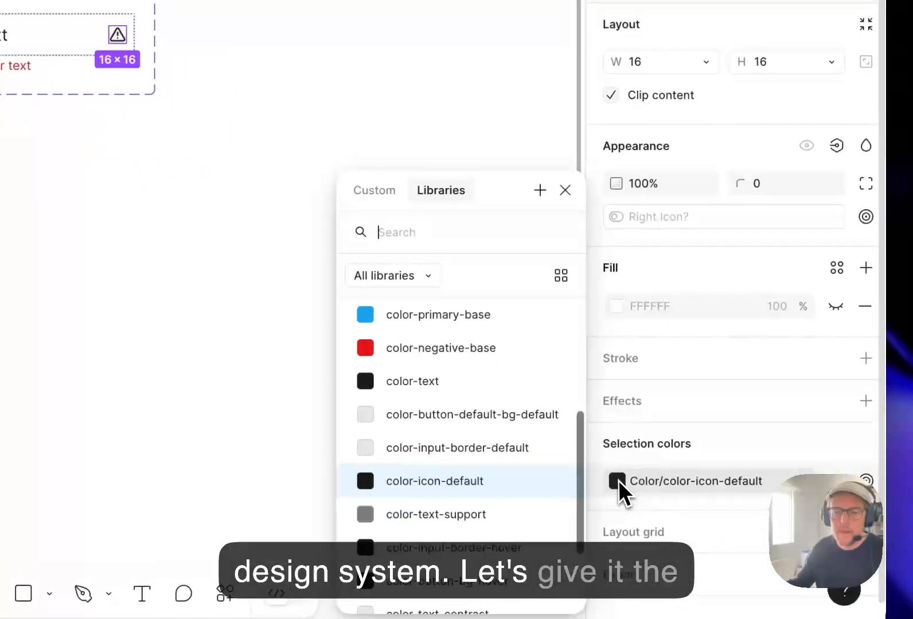
left_click(492, 347)
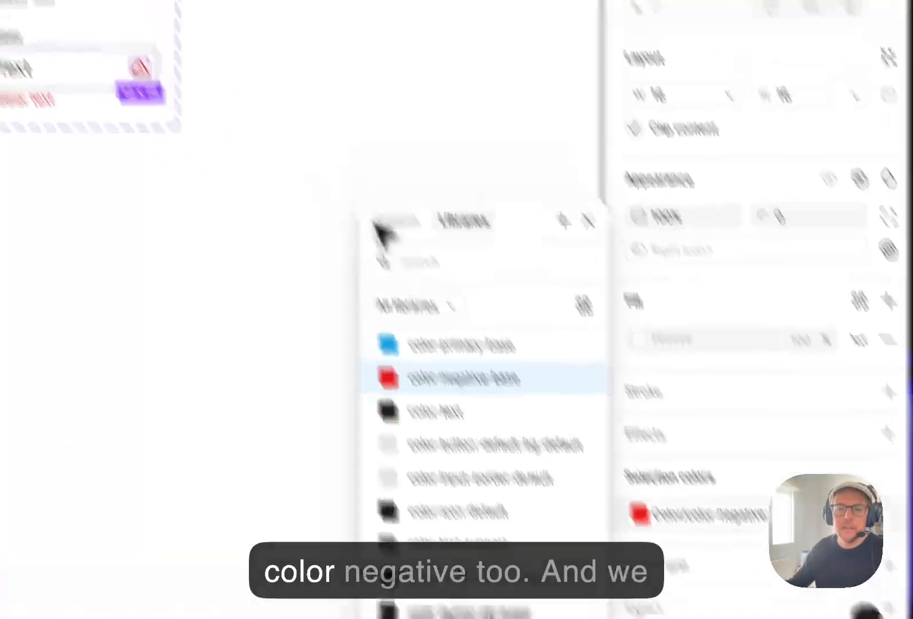
Set the stroke of the Error variant's input to color-negative-base.
left_click(272, 316)
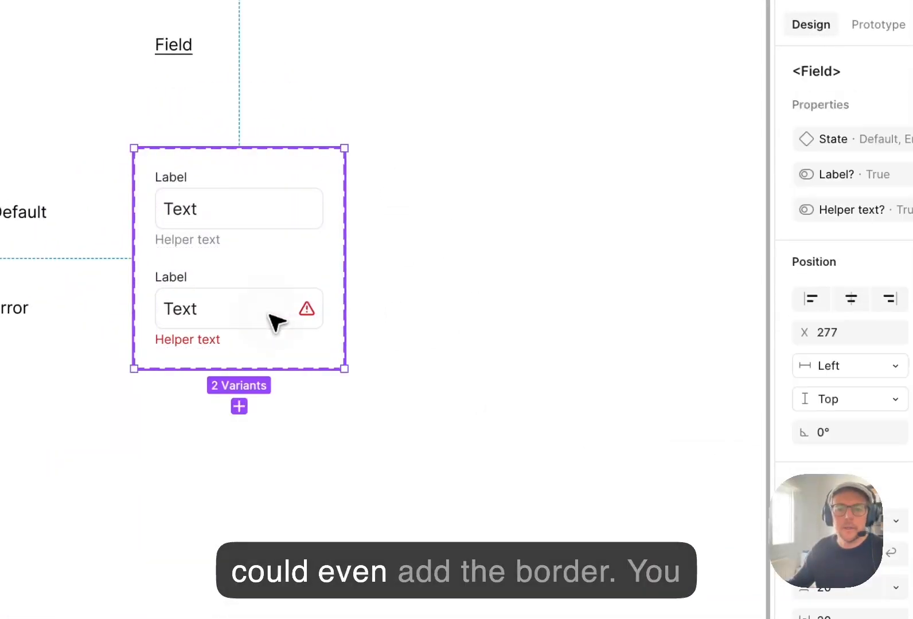
double_click(267, 319)
scroll(743, 342, "down", 5)
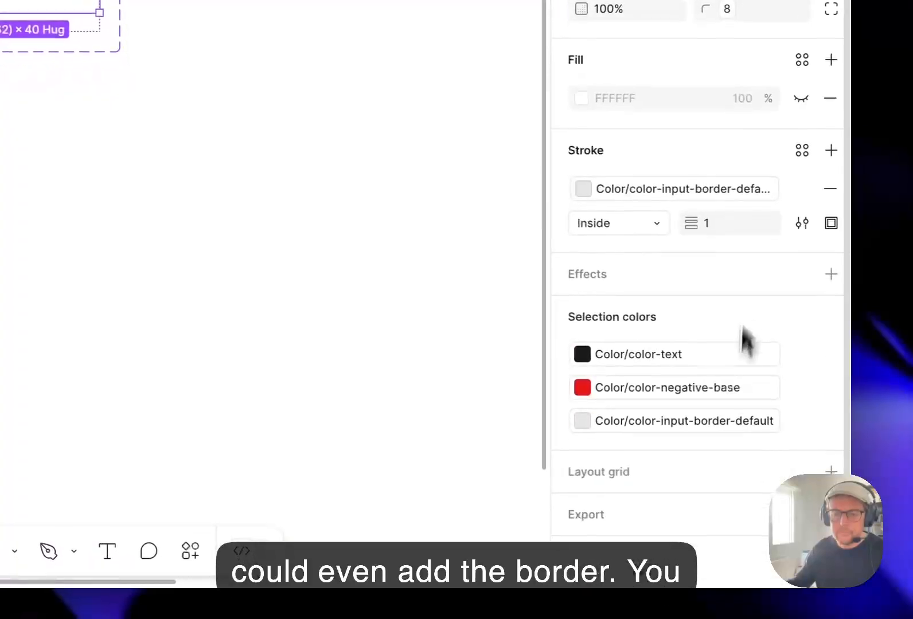
left_click(596, 221)
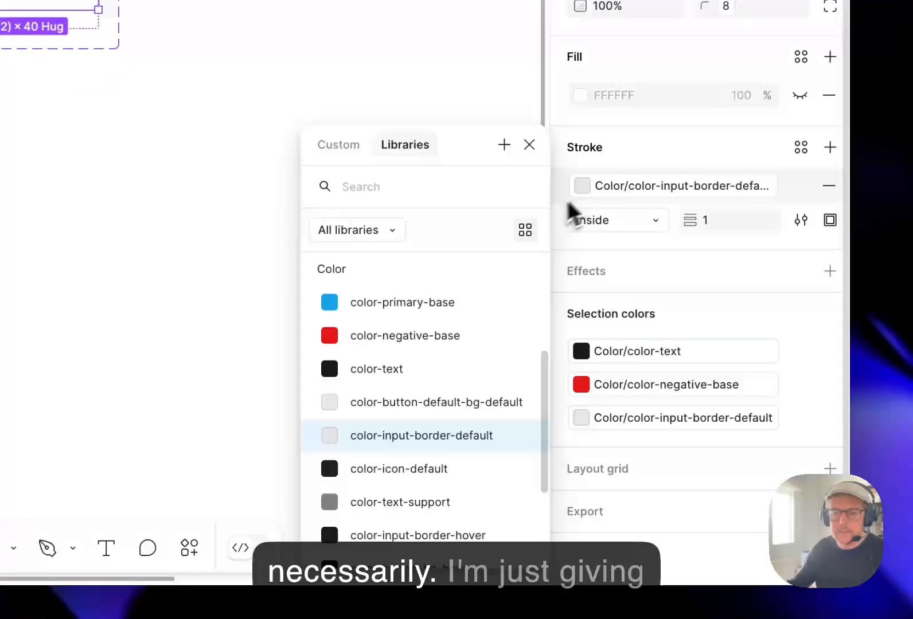
left_click(431, 330)
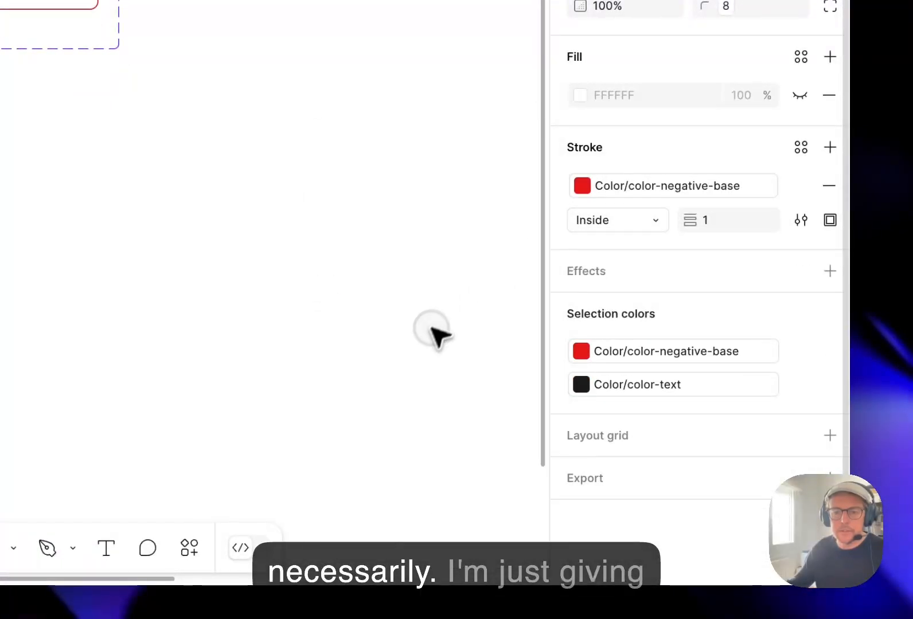
left_click(189, 5)
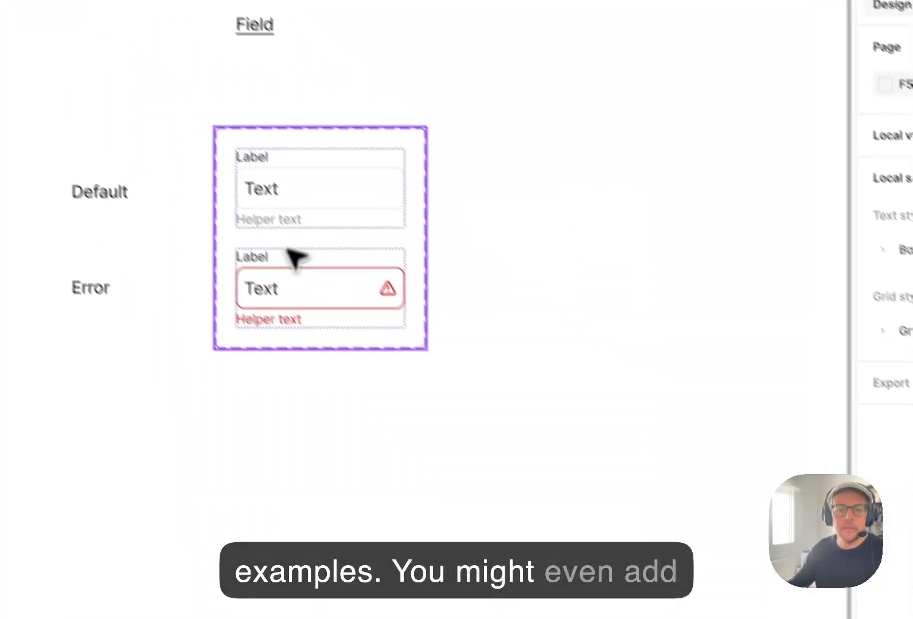
left_click(308, 297)
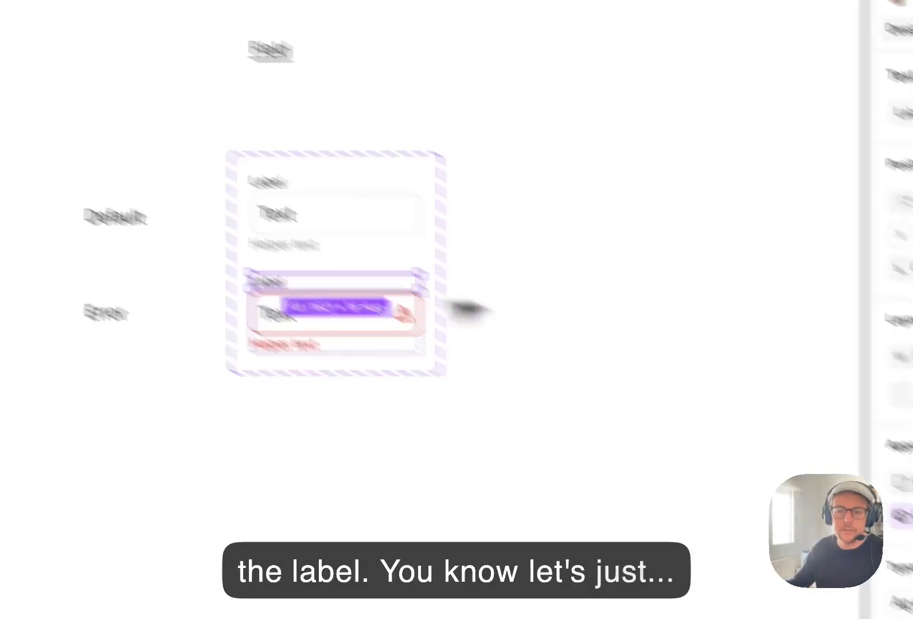
left_click(564, 307)
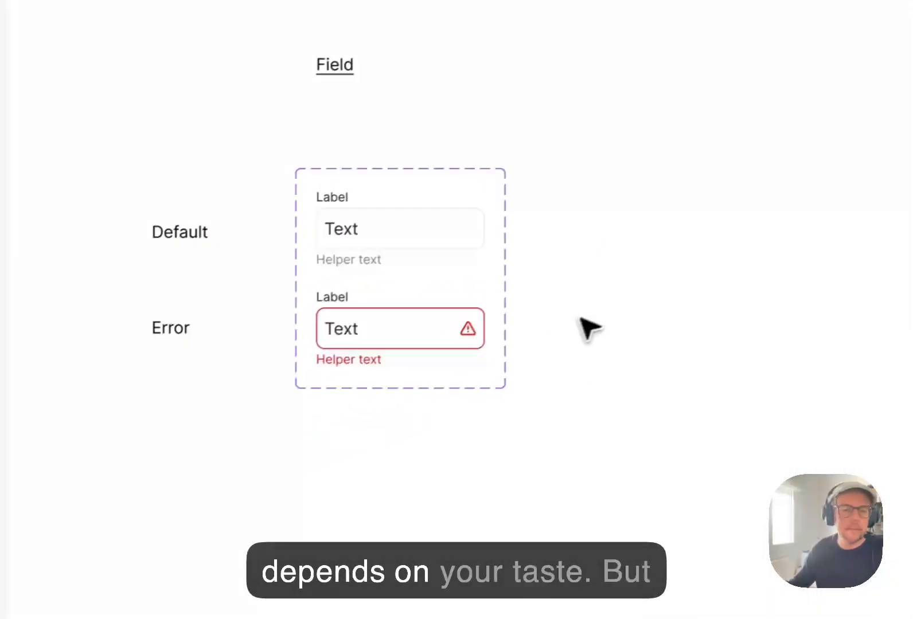
left_click(383, 324)
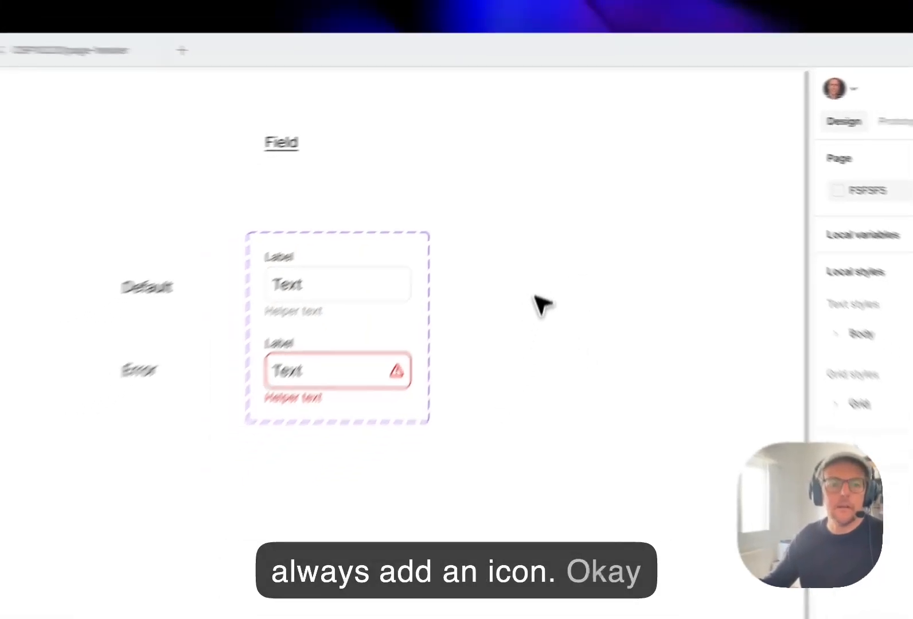
Open the Forms: Login & Signup page and check the helper texts in the Login form.
scroll(102, 232, "down", 3)
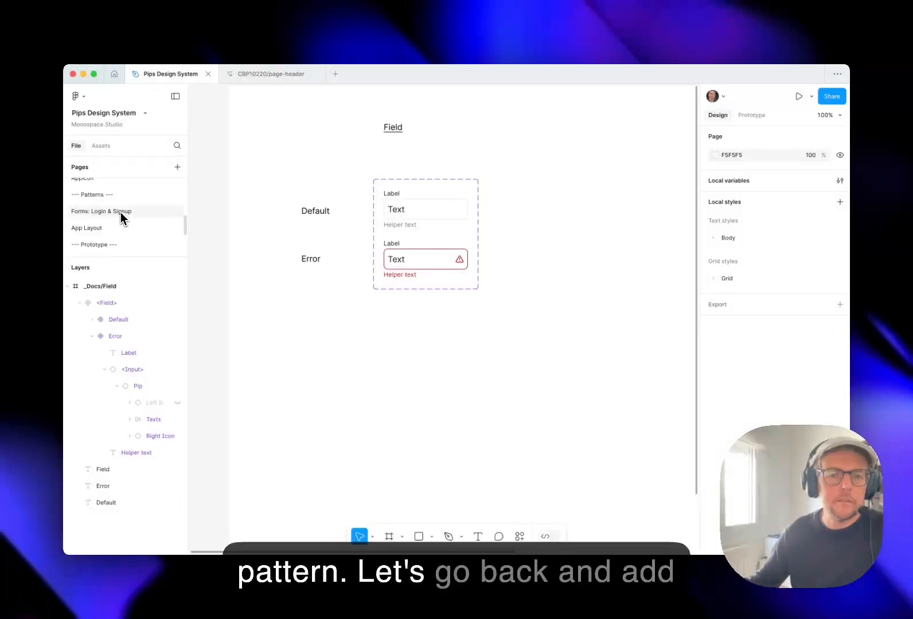
left_click(112, 212)
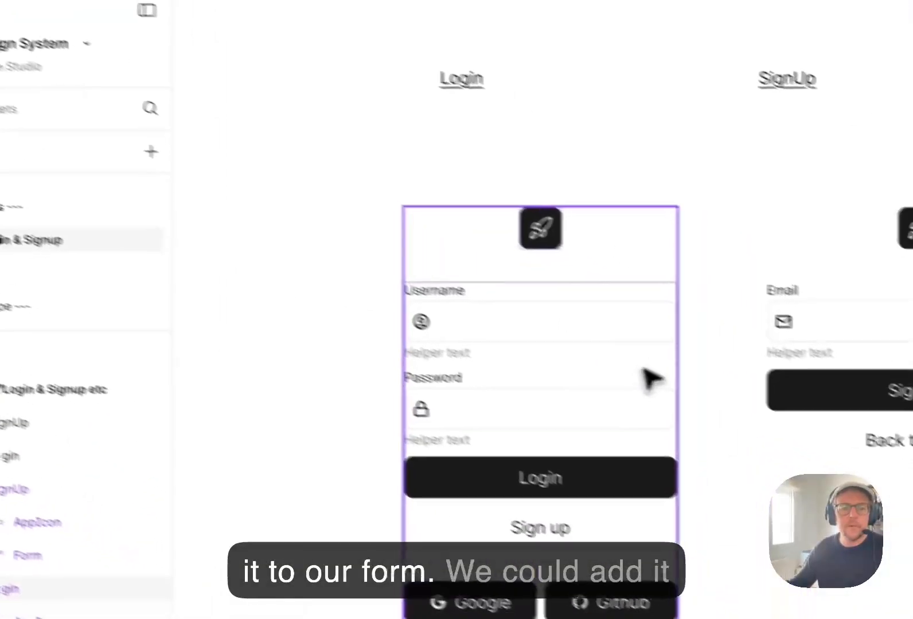
left_click(473, 308)
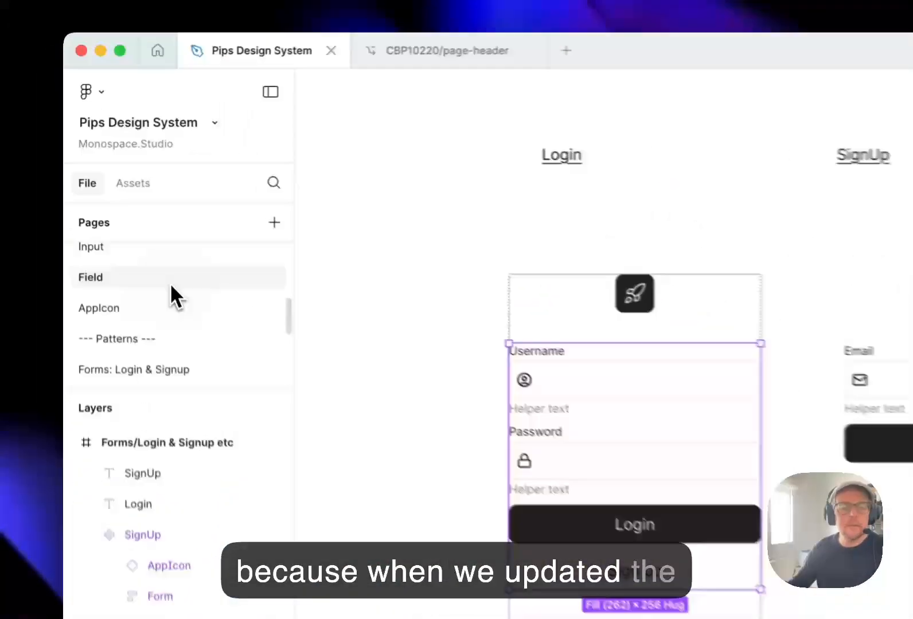
On the Field page, set the default value of the Field component's Helper text? boolean property to False.
left_click(117, 198)
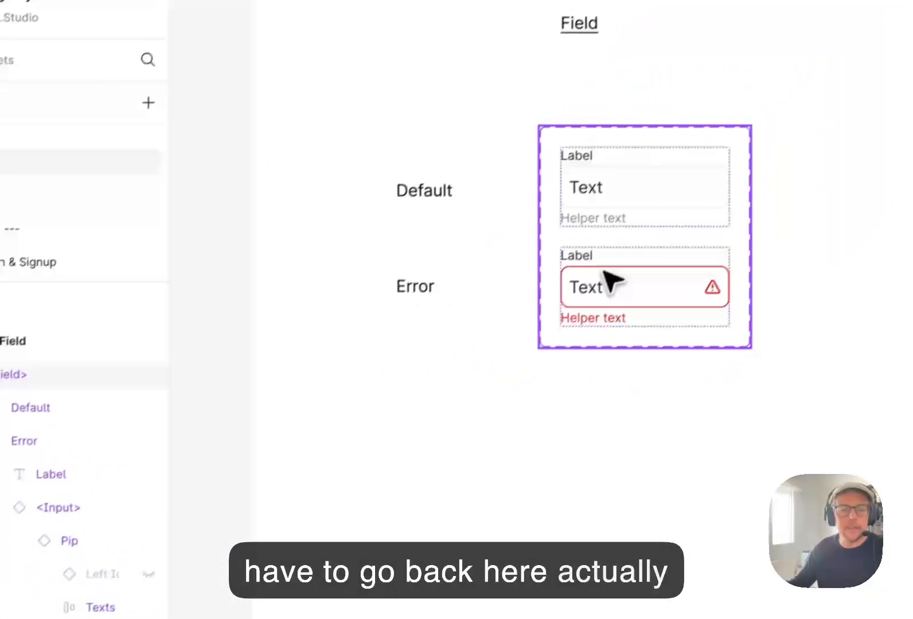
left_click(789, 70)
left_click(789, 70)
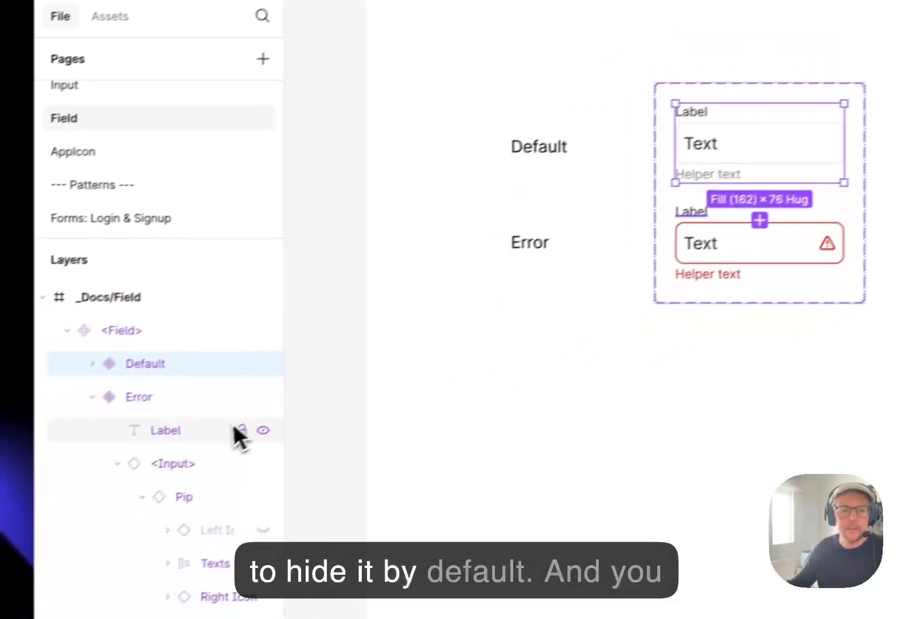
left_click(792, 95)
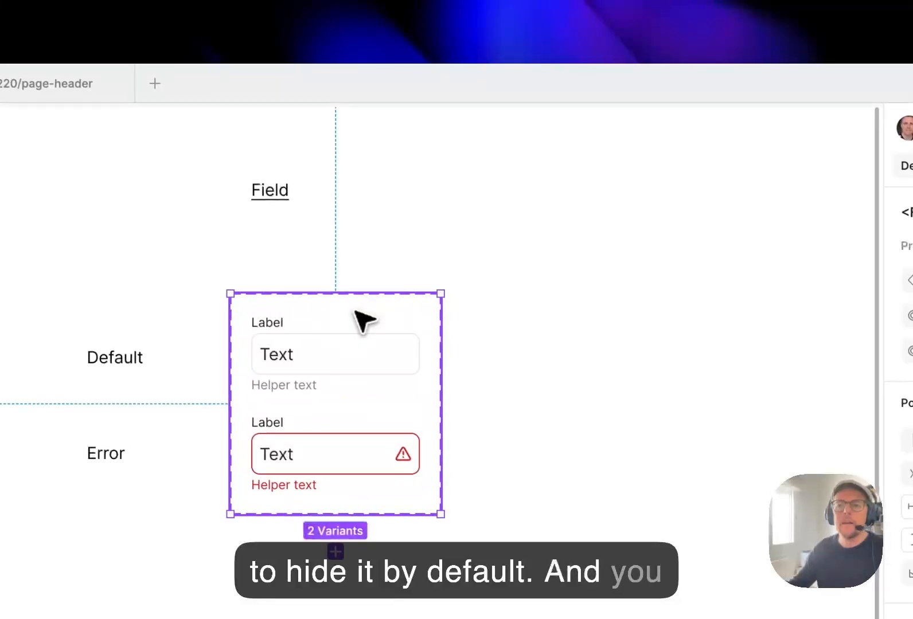
double_click(690, 353)
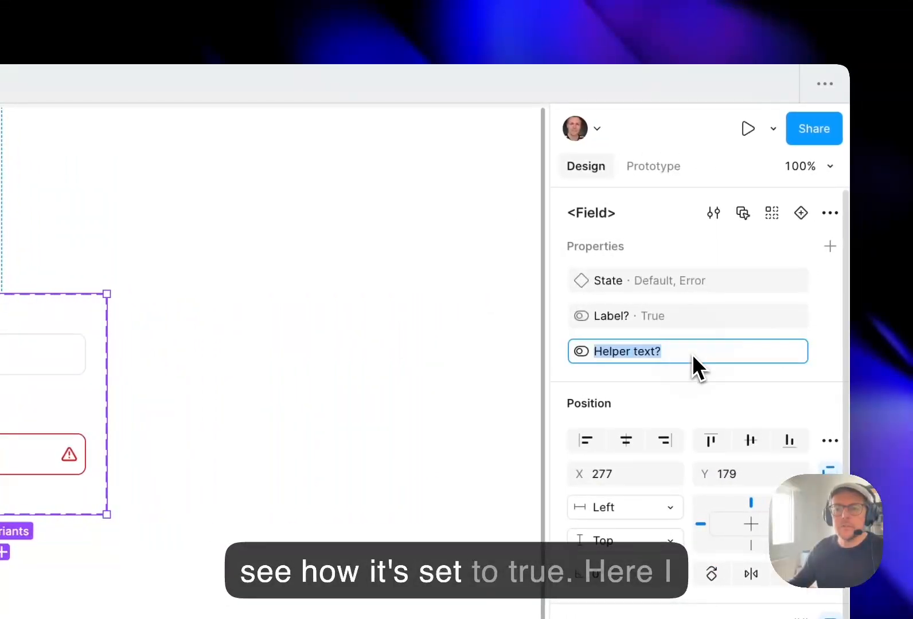
left_click(455, 386)
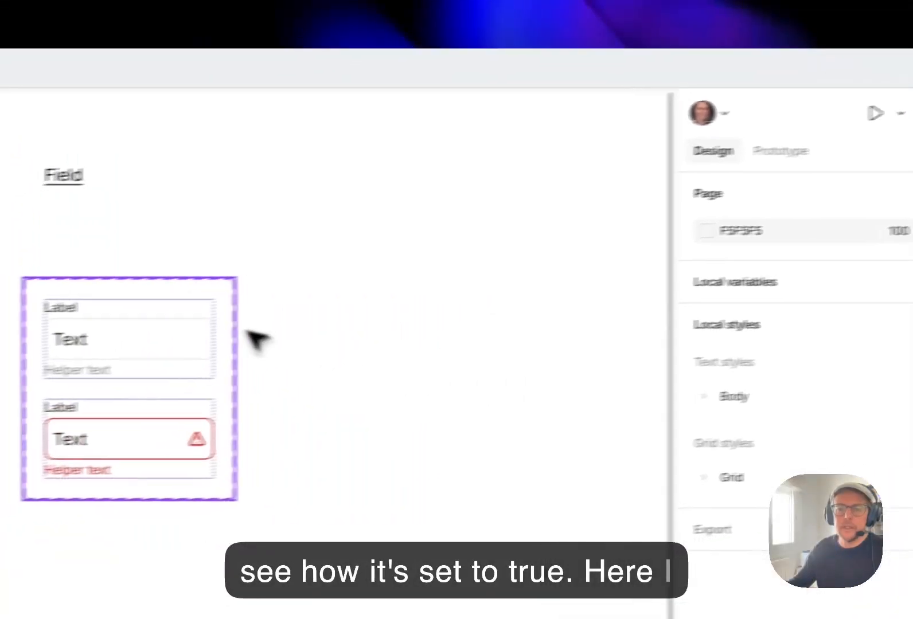
left_click(234, 341)
left_click(912, 336)
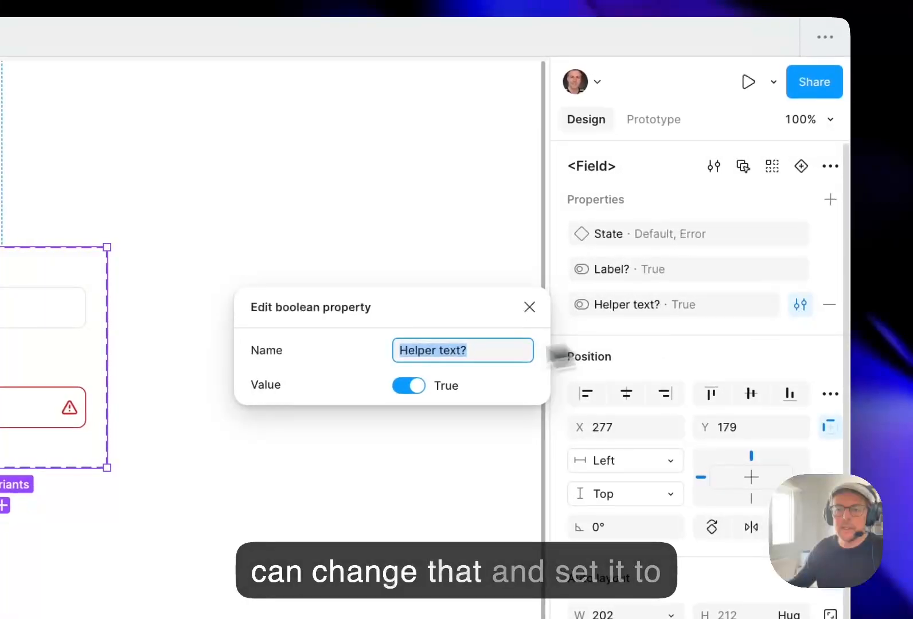
left_click(408, 385)
left_click(236, 244)
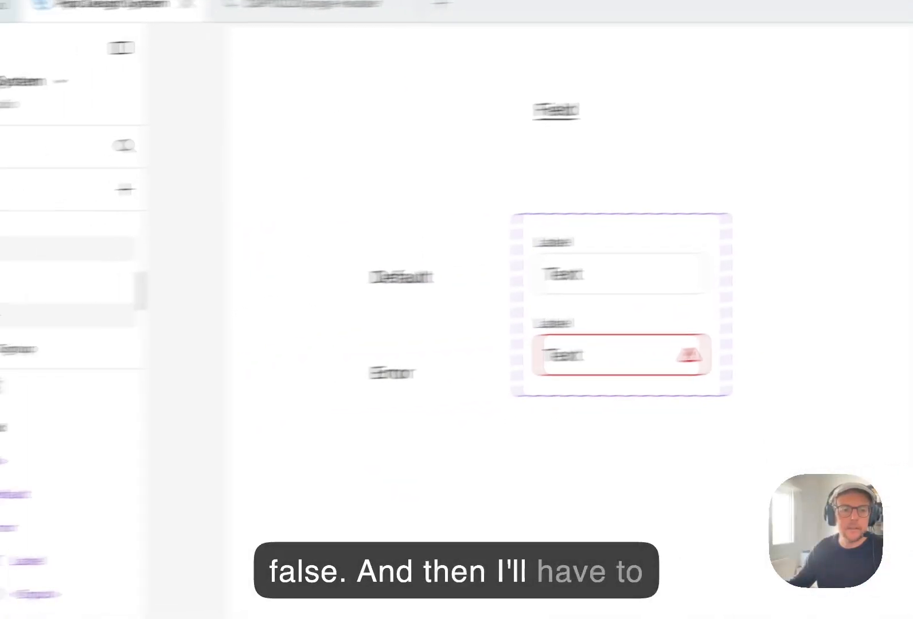
On the Forms: Login & Signup page, turn on the helper text for the Password field in the Login form.
left_click(201, 253)
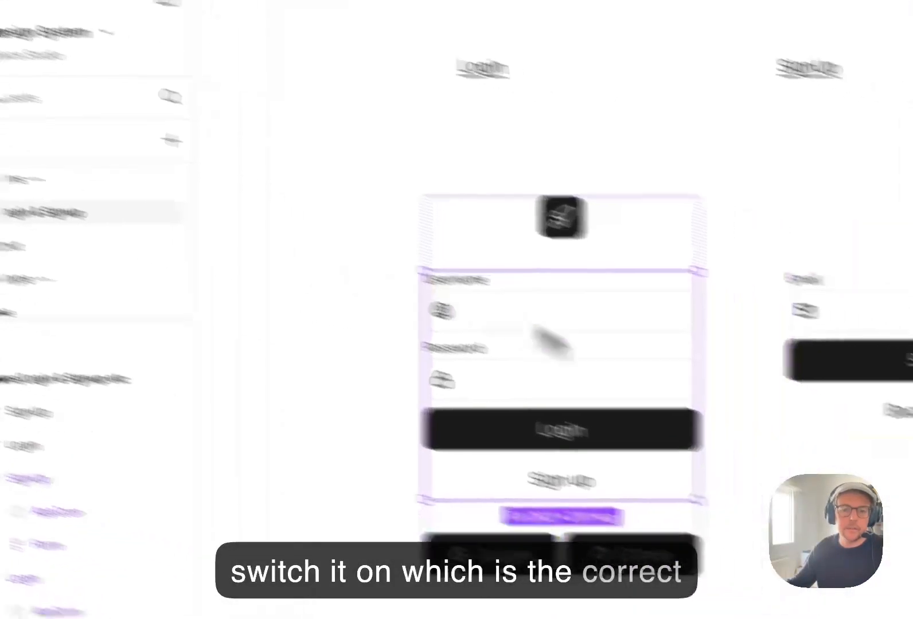
left_click(298, 321)
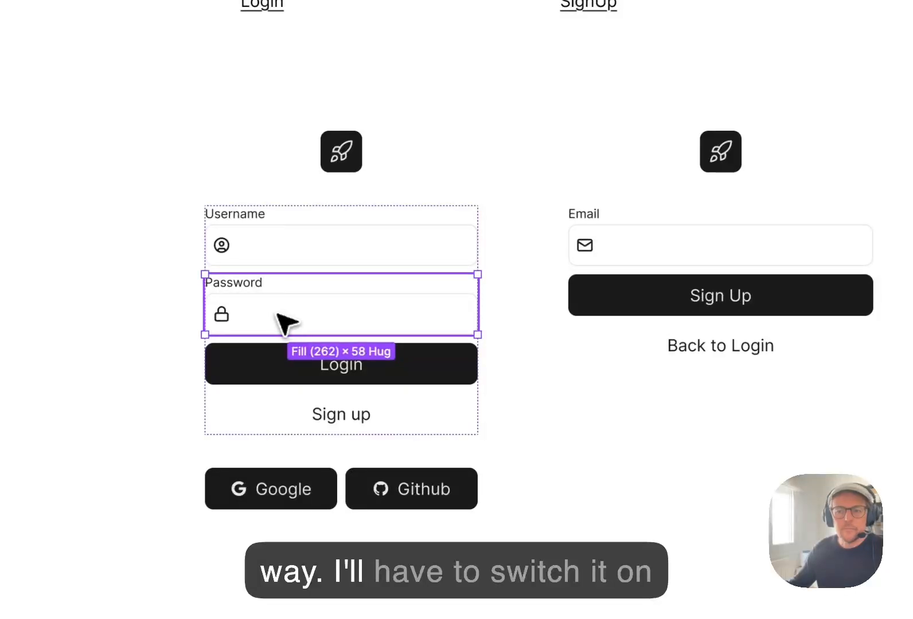
left_click(720, 198)
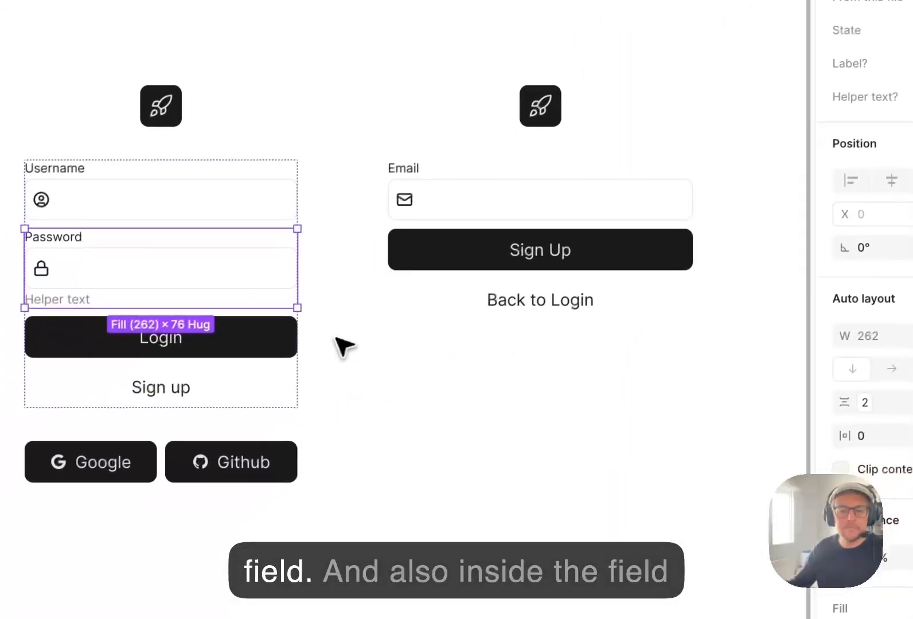
Set the State property of the Login form's Password field to Error.
left_click(338, 339)
double_click(151, 286)
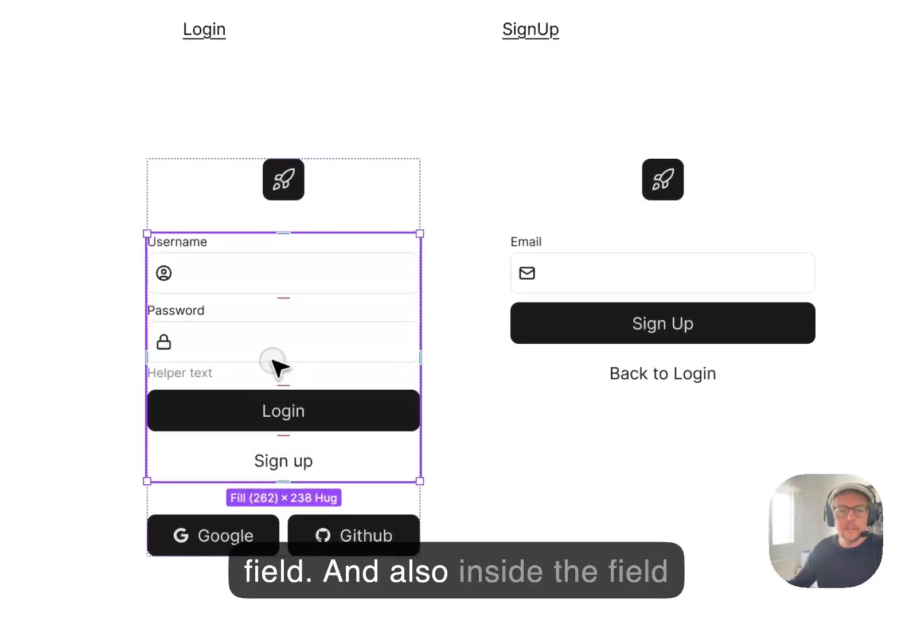
left_click(274, 366)
left_click(811, 181)
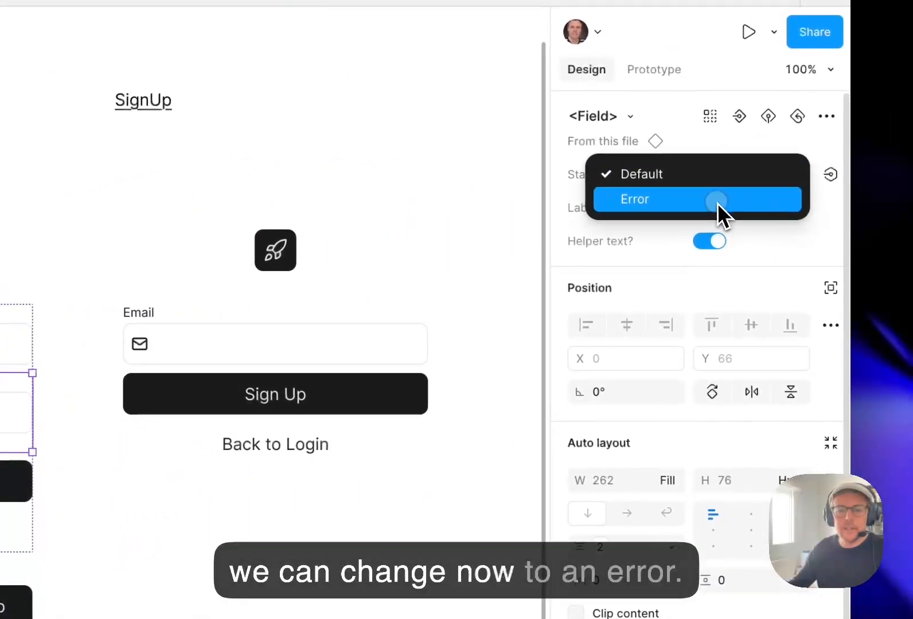
left_click(717, 201)
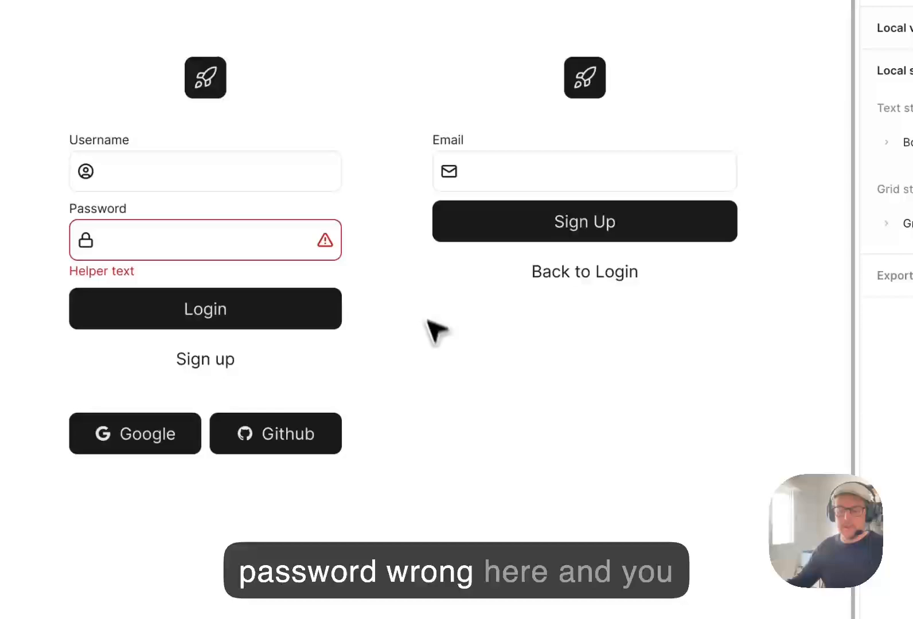
Change the helper text under the Password field to "Password does not match".
double_click(186, 274)
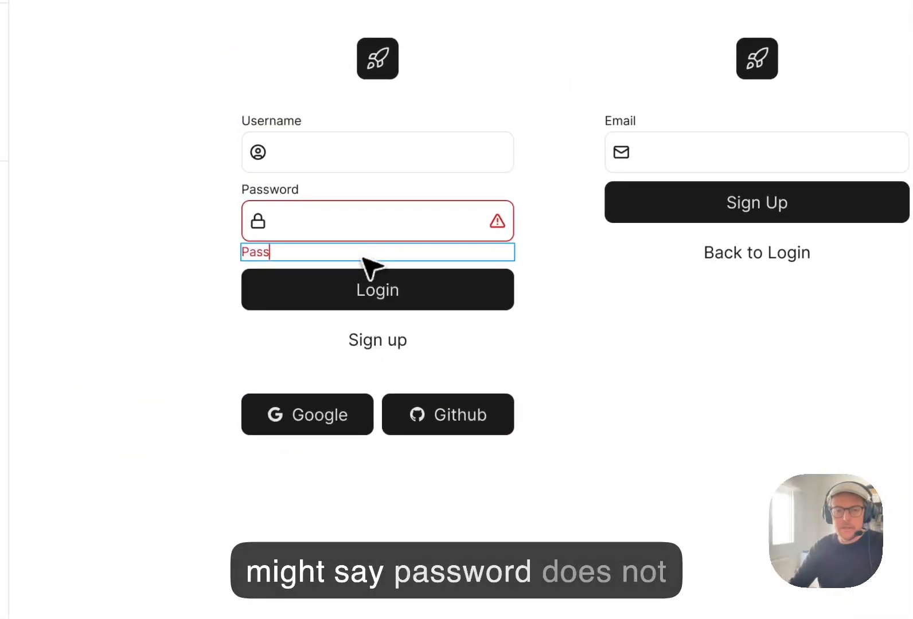
type("Password does not match")
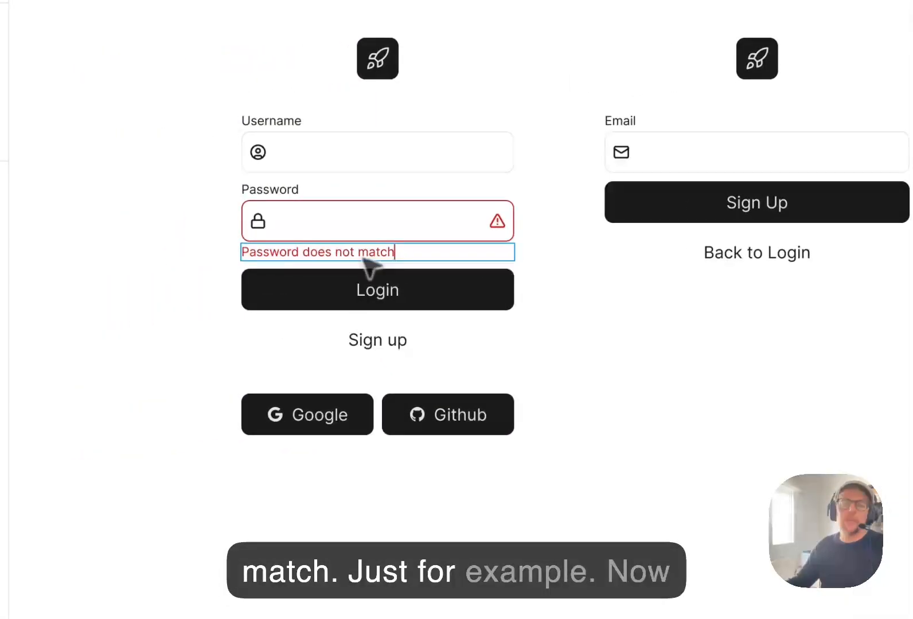
left_click(574, 400)
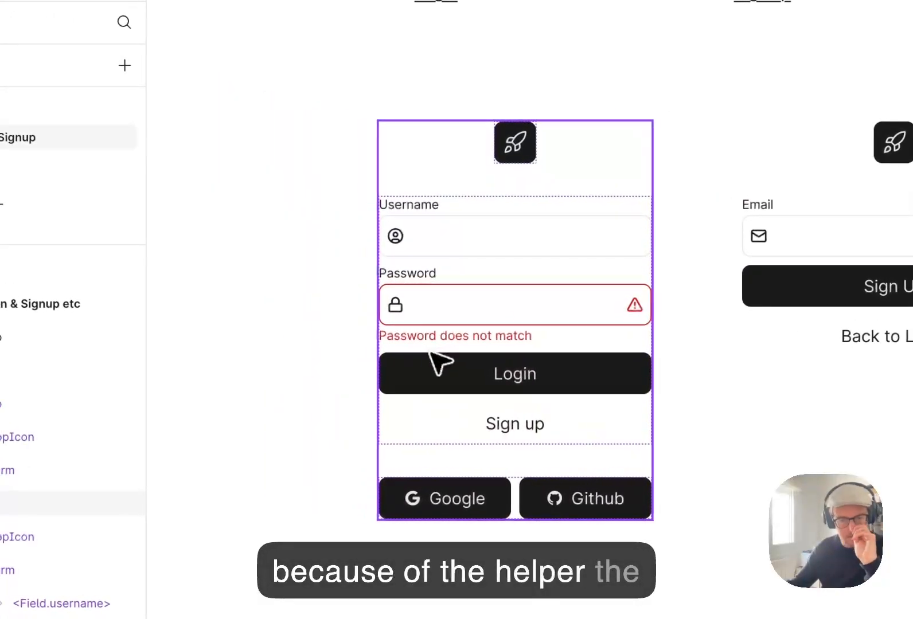
Apply the spacer-xs variable to the vertical auto layout gap of the Login component's Form frame.
left_click(502, 321)
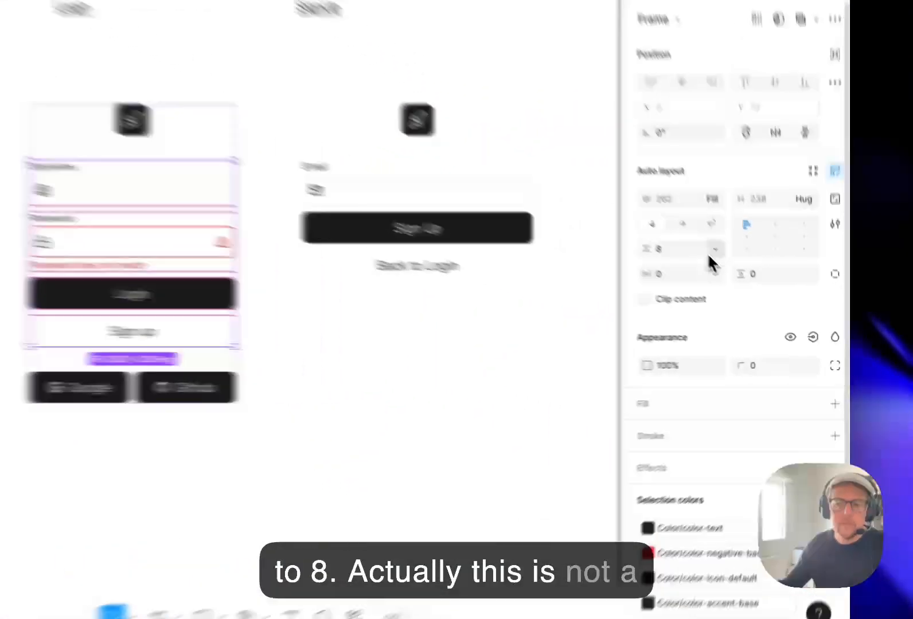
left_click(759, 292)
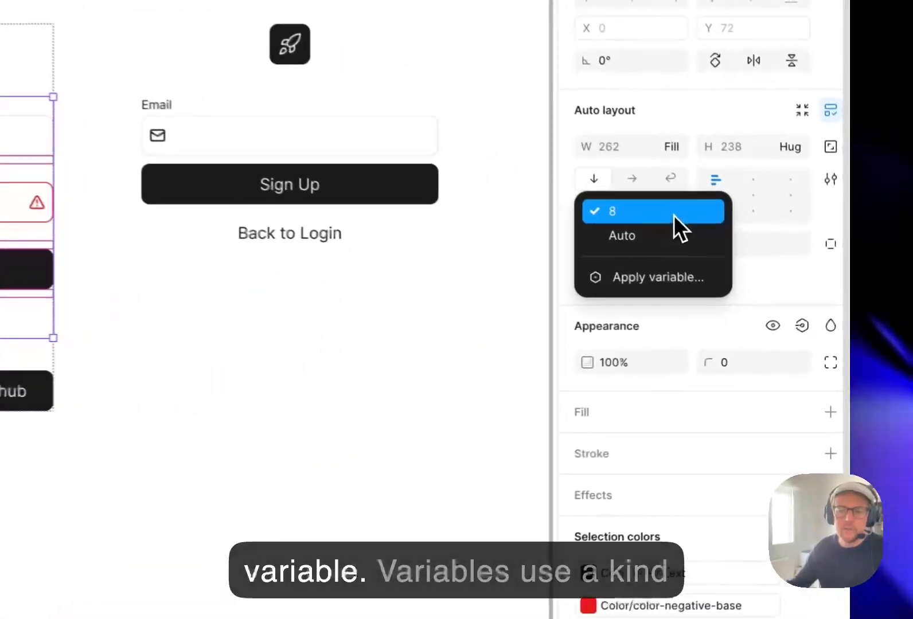
left_click(751, 328)
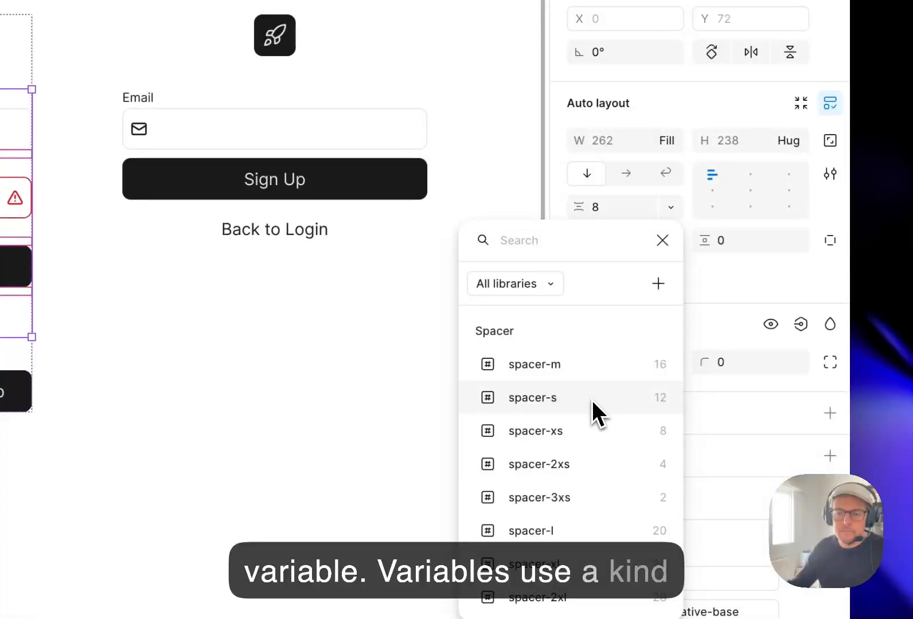
left_click(588, 429)
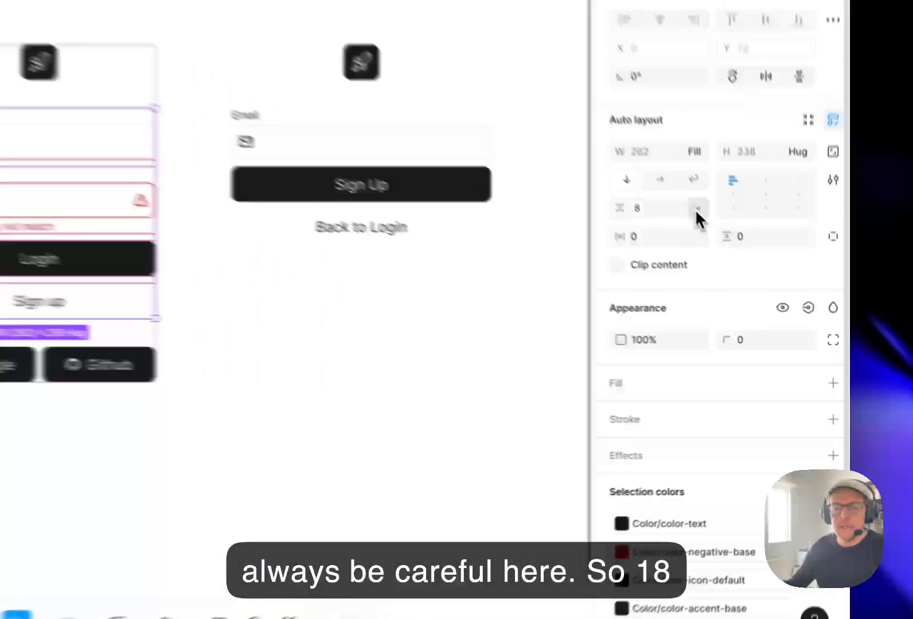
Try the spacer-m variable as the Login form's vertical gap and undo the change.
left_click(760, 293)
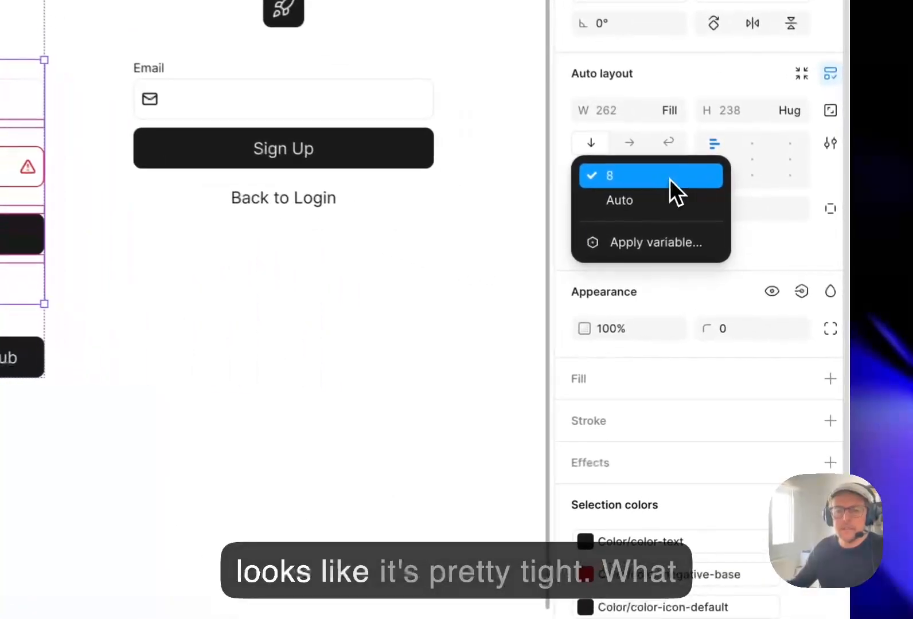
left_click(745, 327)
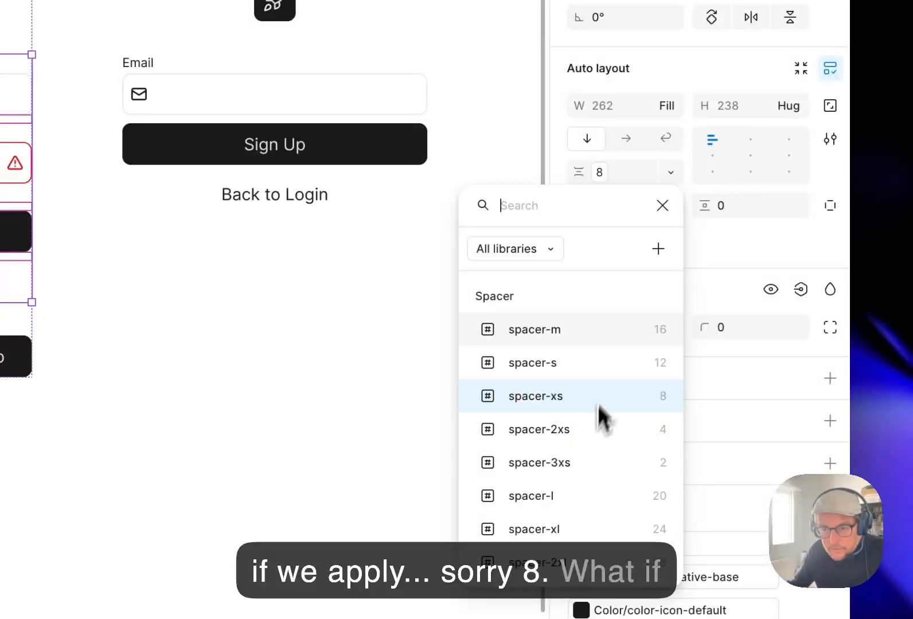
left_click(570, 339)
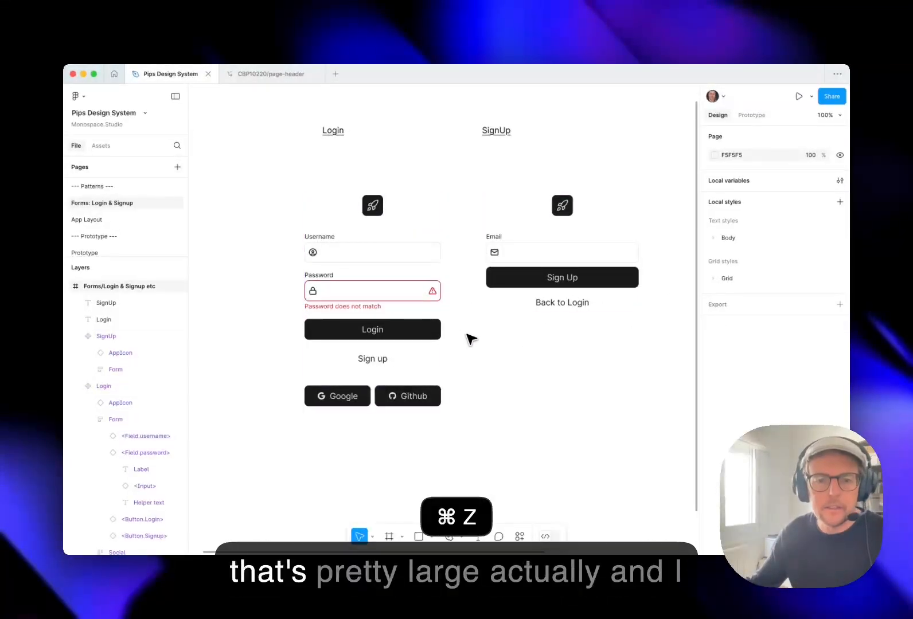
key("super+z")
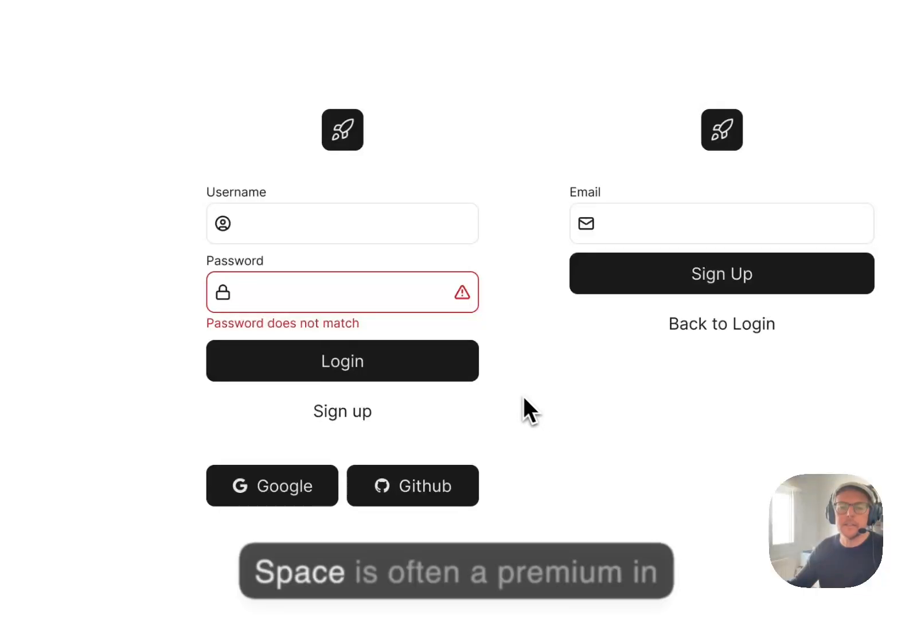
key("space")
left_click_drag(537, 354, 518, 395)
scroll(511, 390, "down", 3)
key("space")
scroll(484, 383, "up", 2)
key("space")
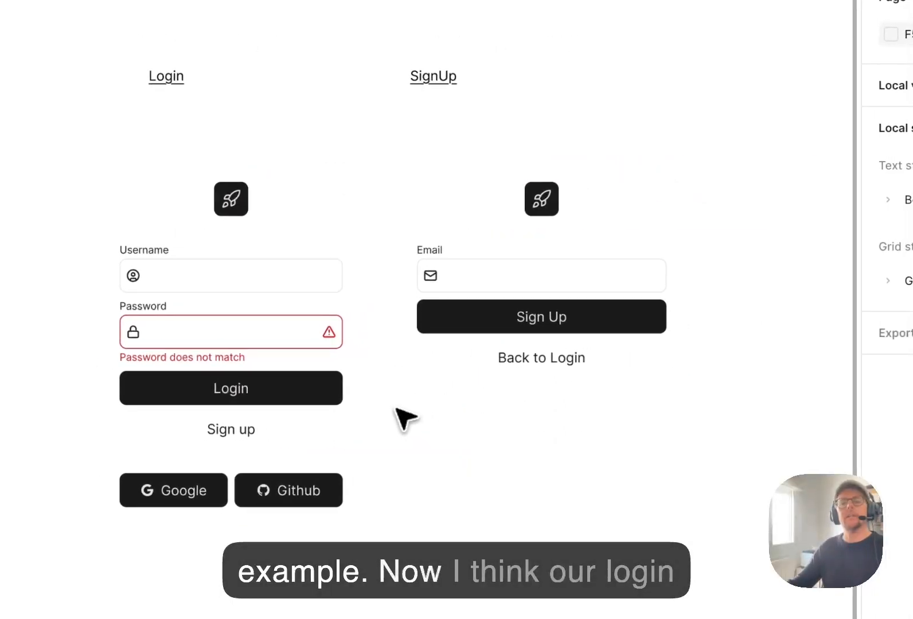
left_click_drag(402, 465, 403, 463)
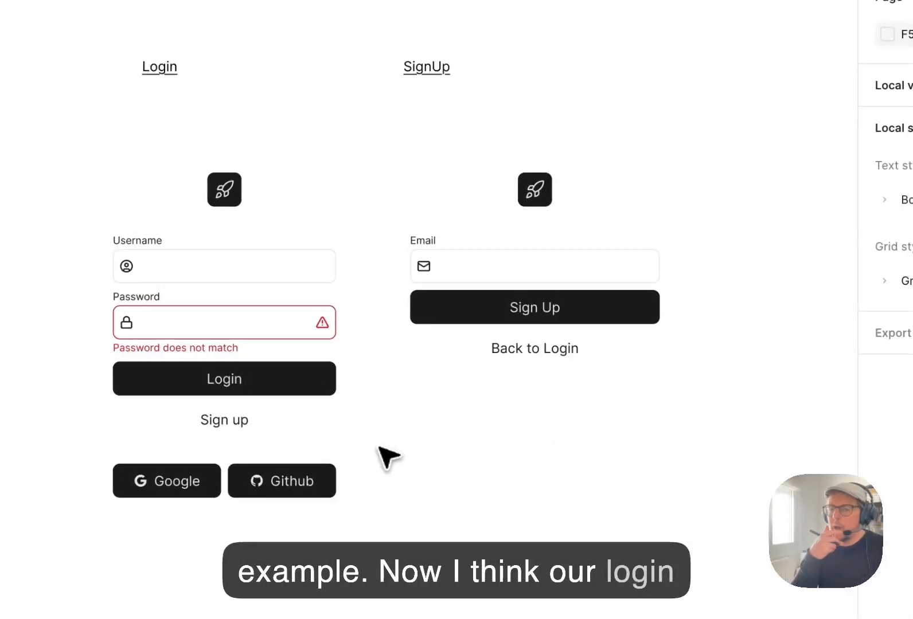